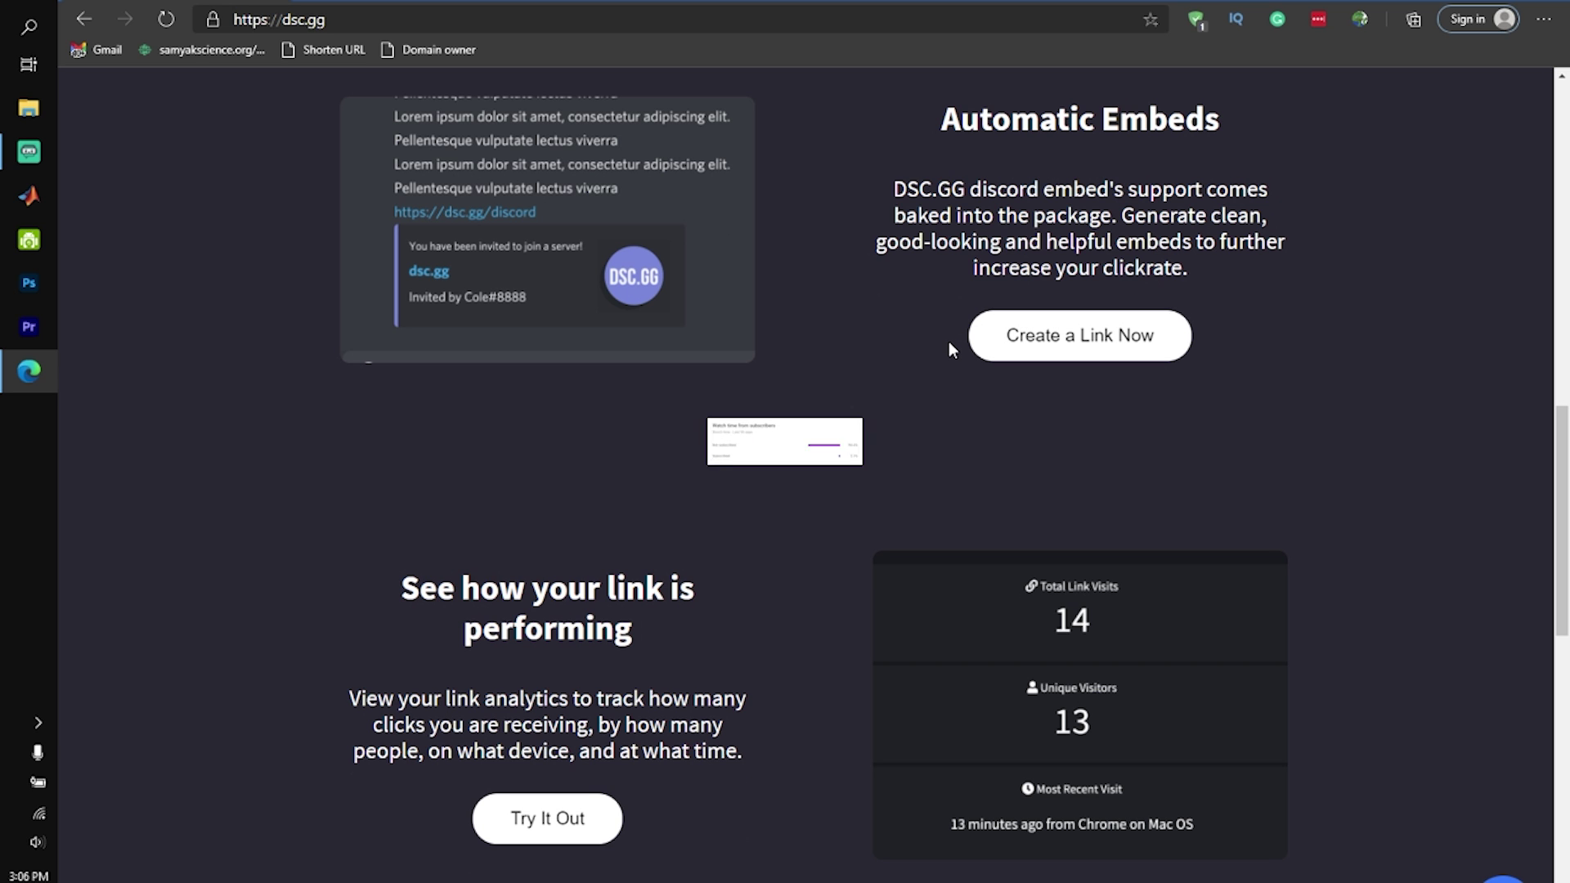
Scroll through the DSC.GG homepage to look over its content
{"action": "scroll", "coordinate": [948, 341], "scroll_direction": "down", "scroll_amount": 5}
{"action": "scroll", "coordinate": [949, 343], "scroll_direction": "down", "scroll_amount": 1}
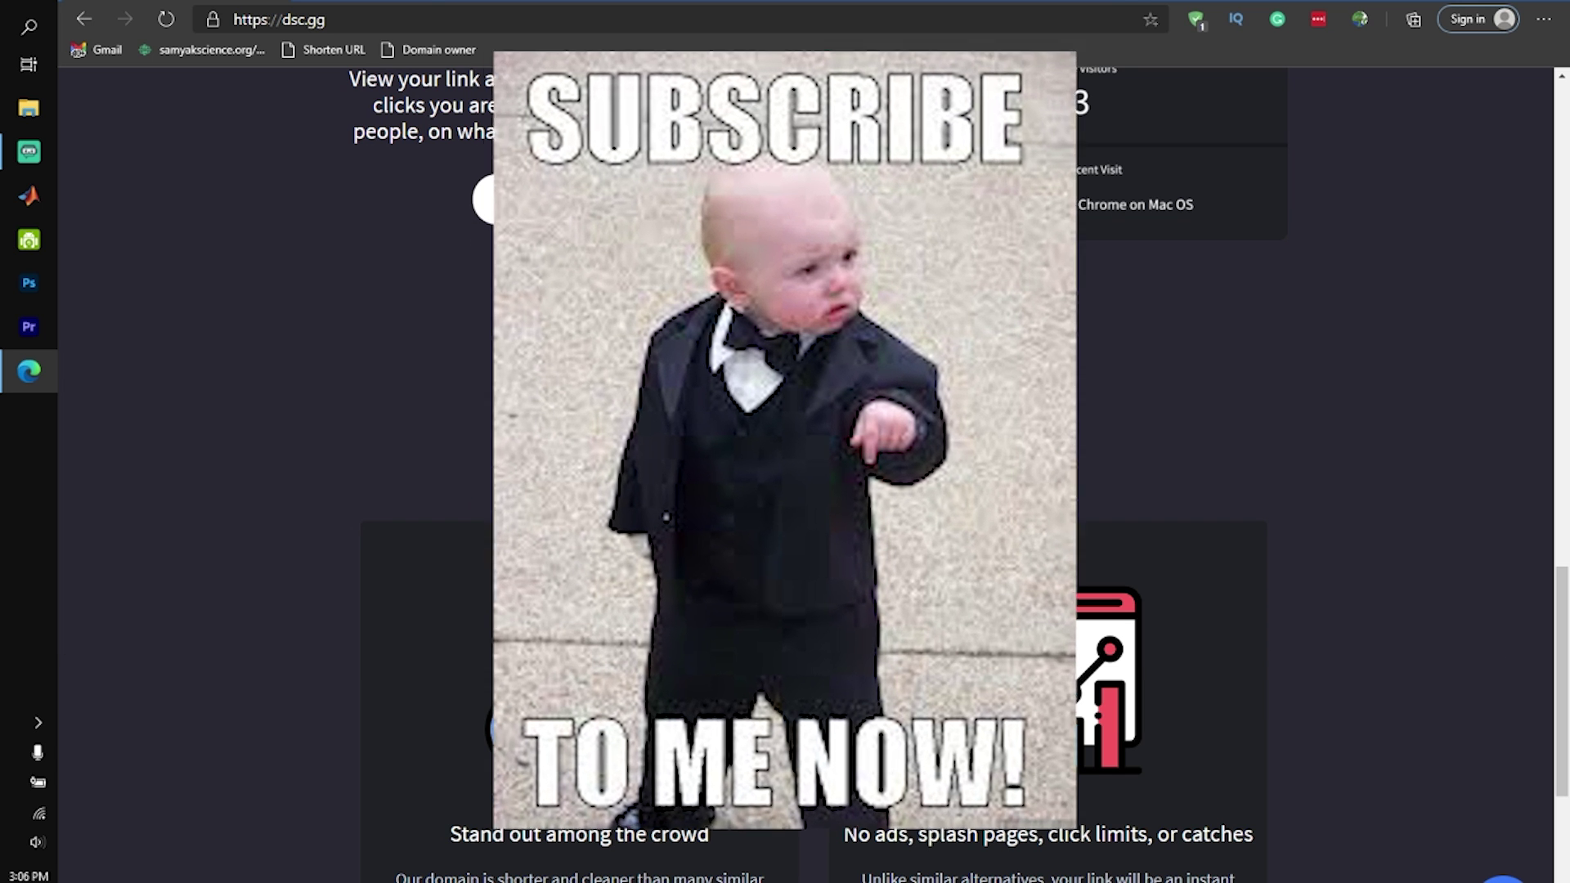
{"action": "scroll", "coordinate": [949, 474], "scroll_direction": "down", "scroll_amount": 3}
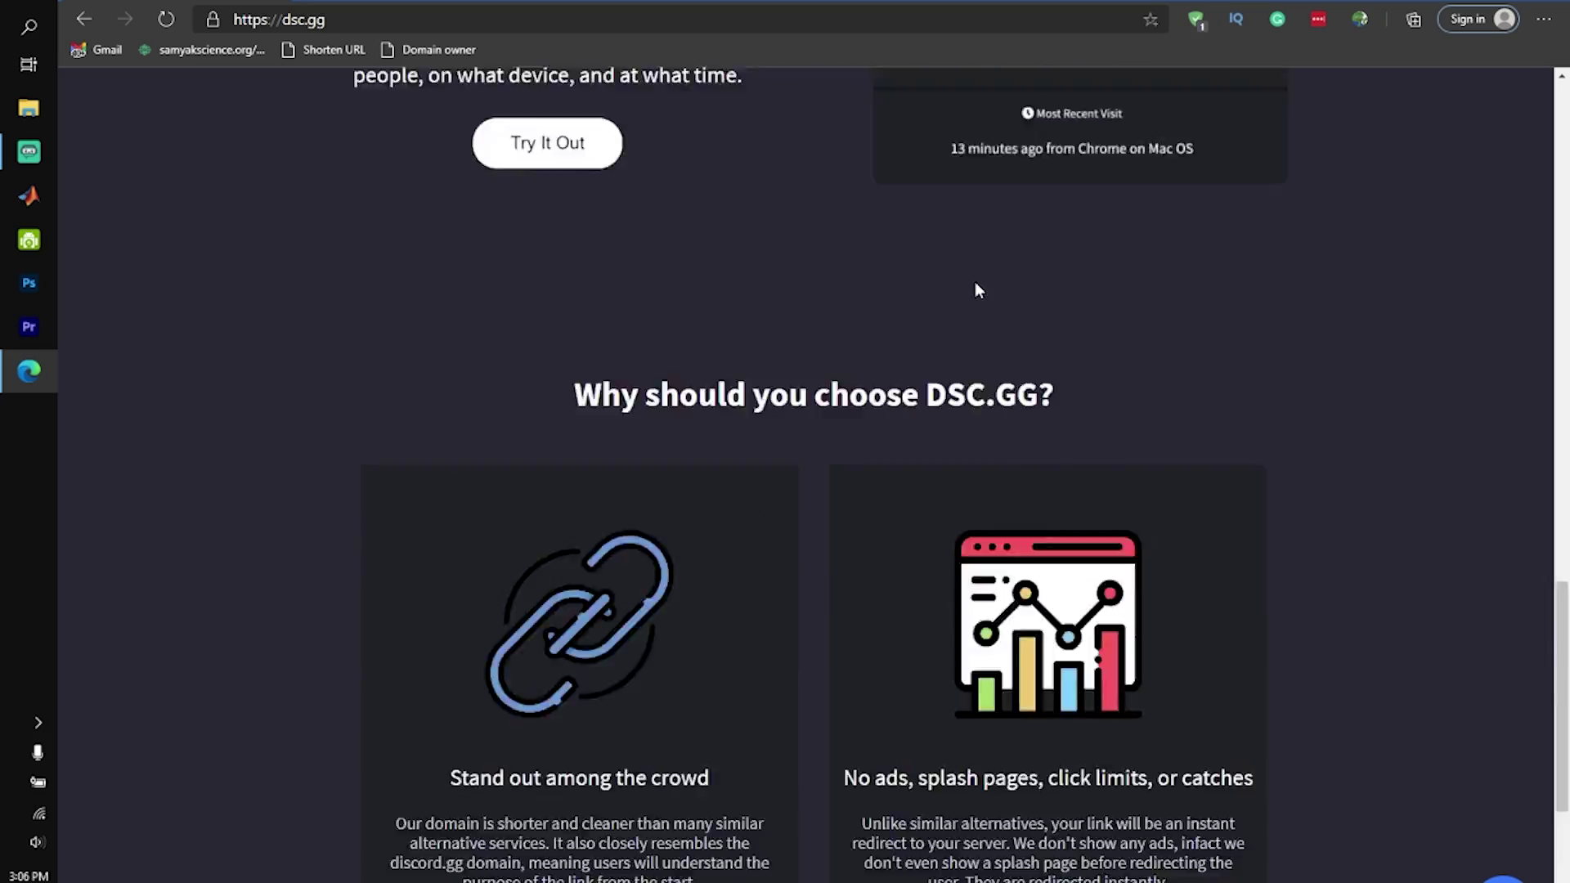
{"action": "scroll", "coordinate": [978, 291], "scroll_direction": "up", "scroll_amount": 10}
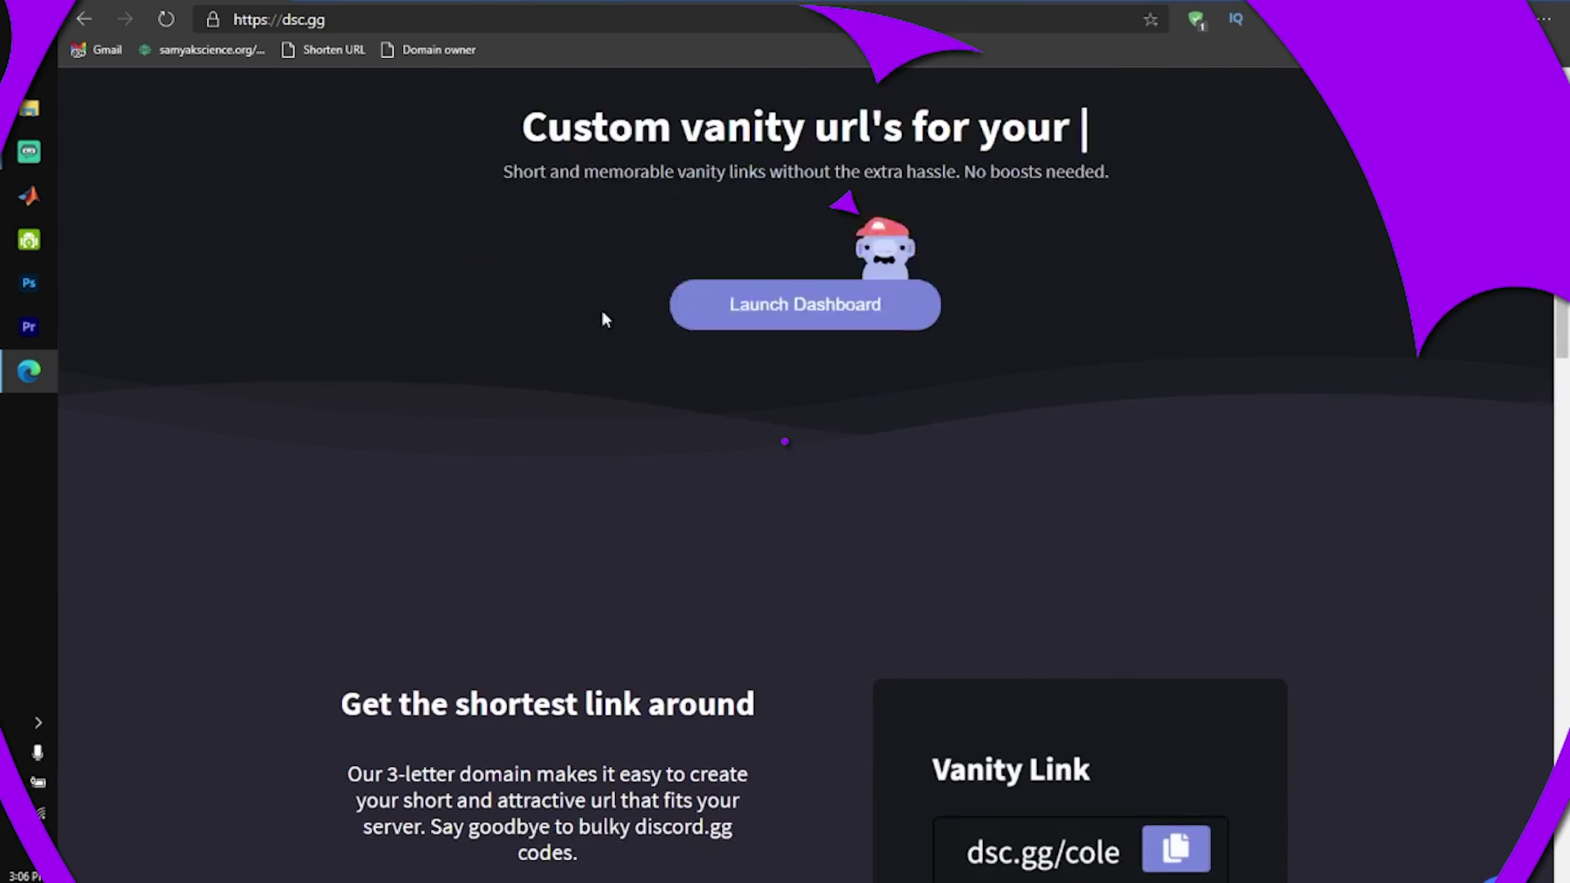
{"action": "scroll", "coordinate": [768, 273], "scroll_direction": "down", "scroll_amount": 9}
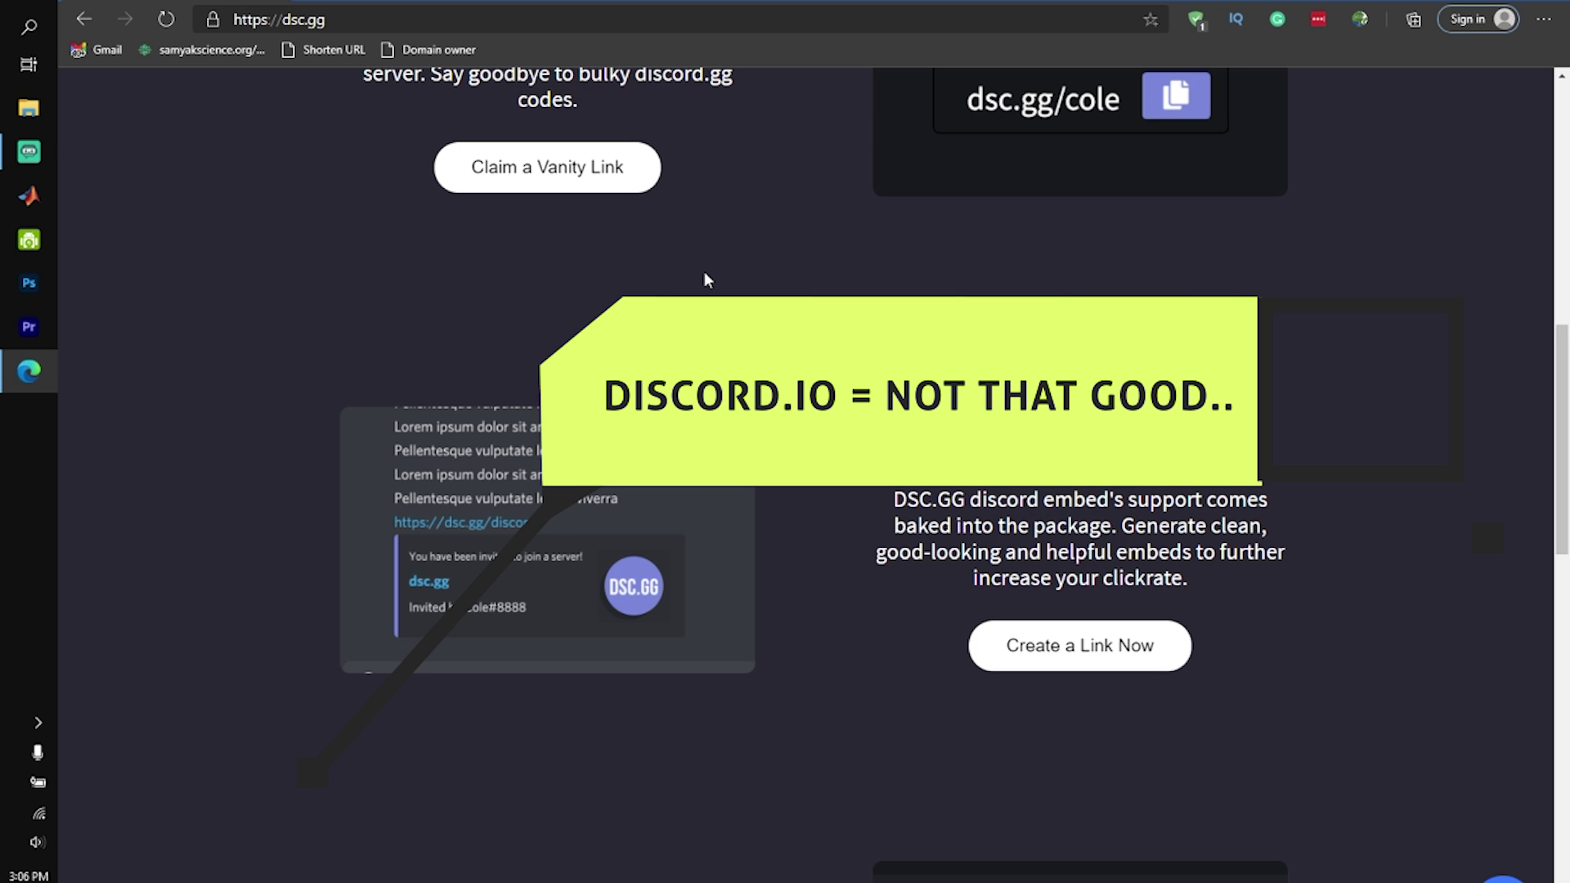
{"action": "scroll", "coordinate": [720, 272], "scroll_direction": "up", "scroll_amount": 11}
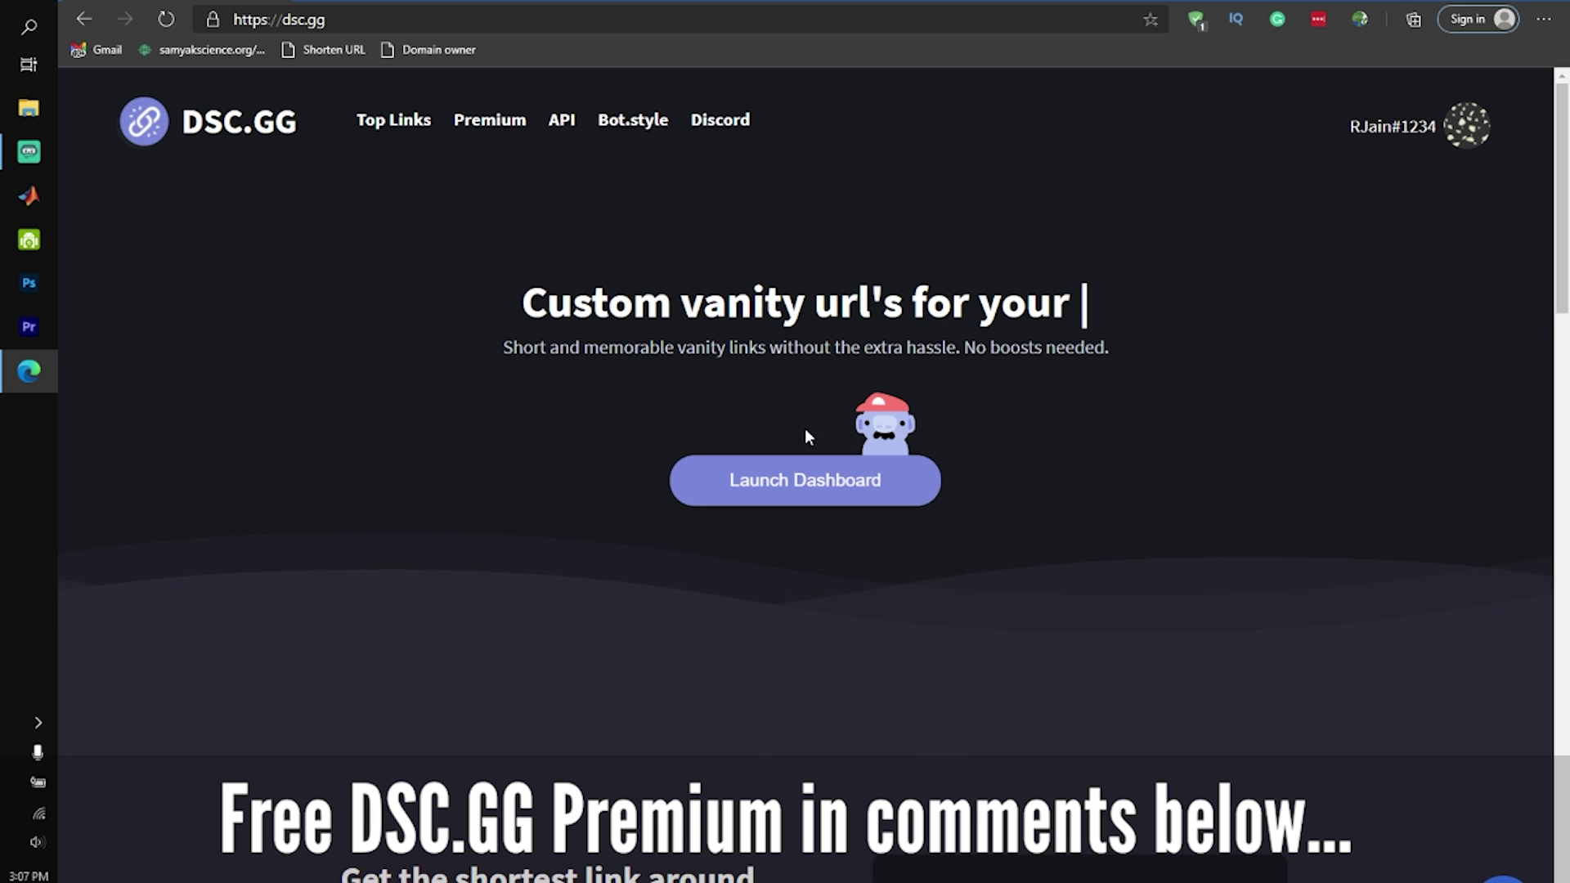
{"action": "scroll", "coordinate": [805, 437], "scroll_direction": "down", "scroll_amount": 3}
{"action": "scroll", "coordinate": [739, 315], "scroll_direction": "up", "scroll_amount": 3}
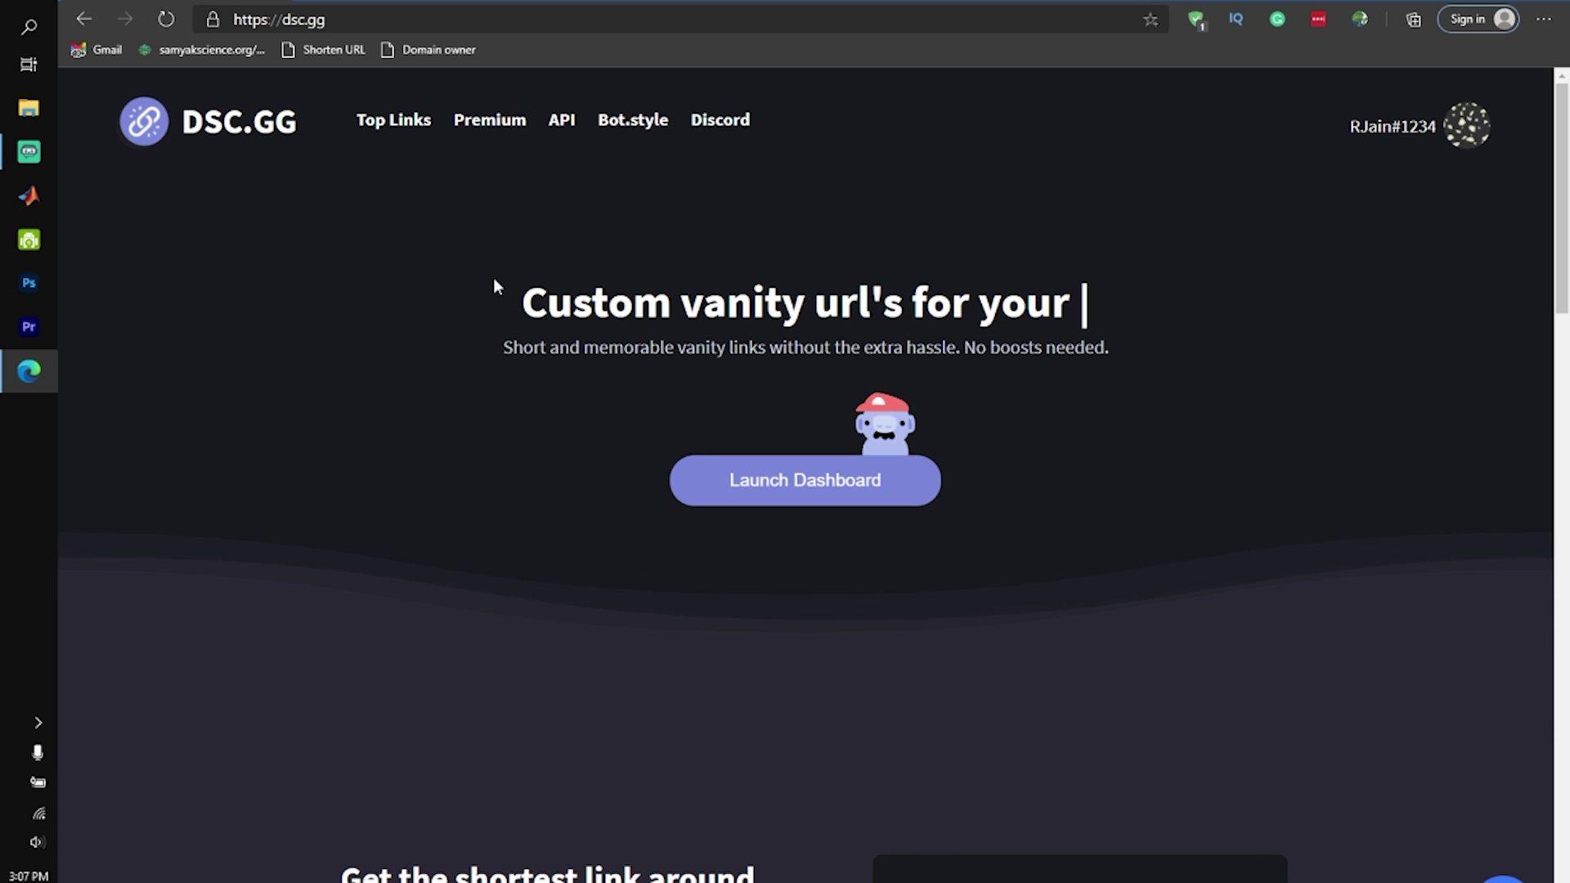
Go to the link Dashboard from the account menu in the top-right
{"action": "scroll", "coordinate": [442, 252], "scroll_direction": "down", "scroll_amount": 2}
{"action": "scroll", "coordinate": [442, 252], "scroll_direction": "up", "scroll_amount": 2}
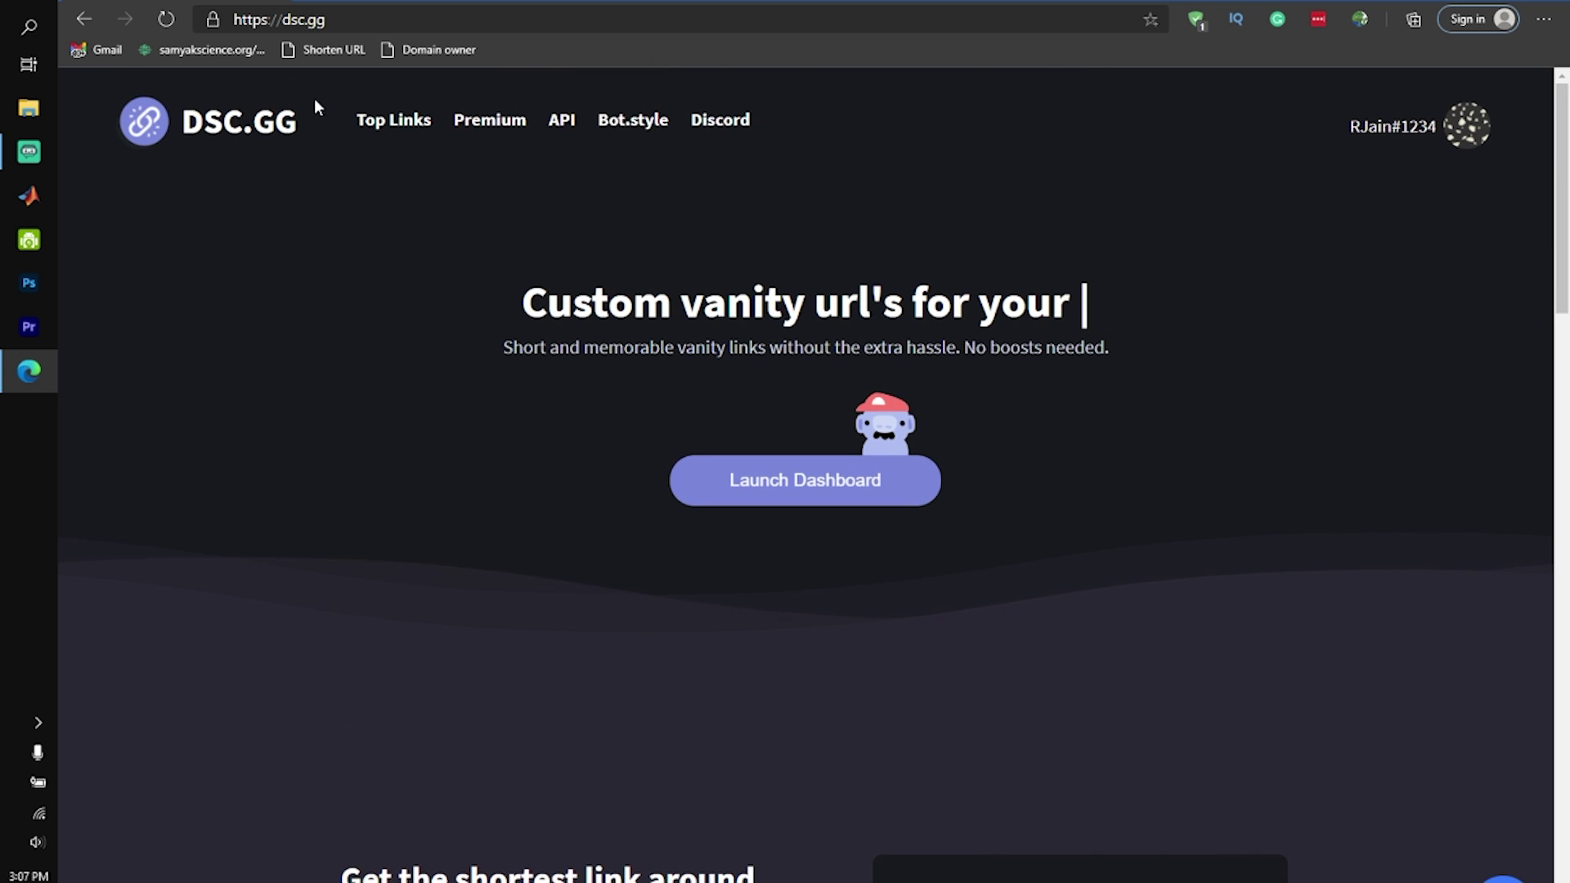
{"action": "scroll", "coordinate": [1027, 327], "scroll_direction": "down", "scroll_amount": 6}
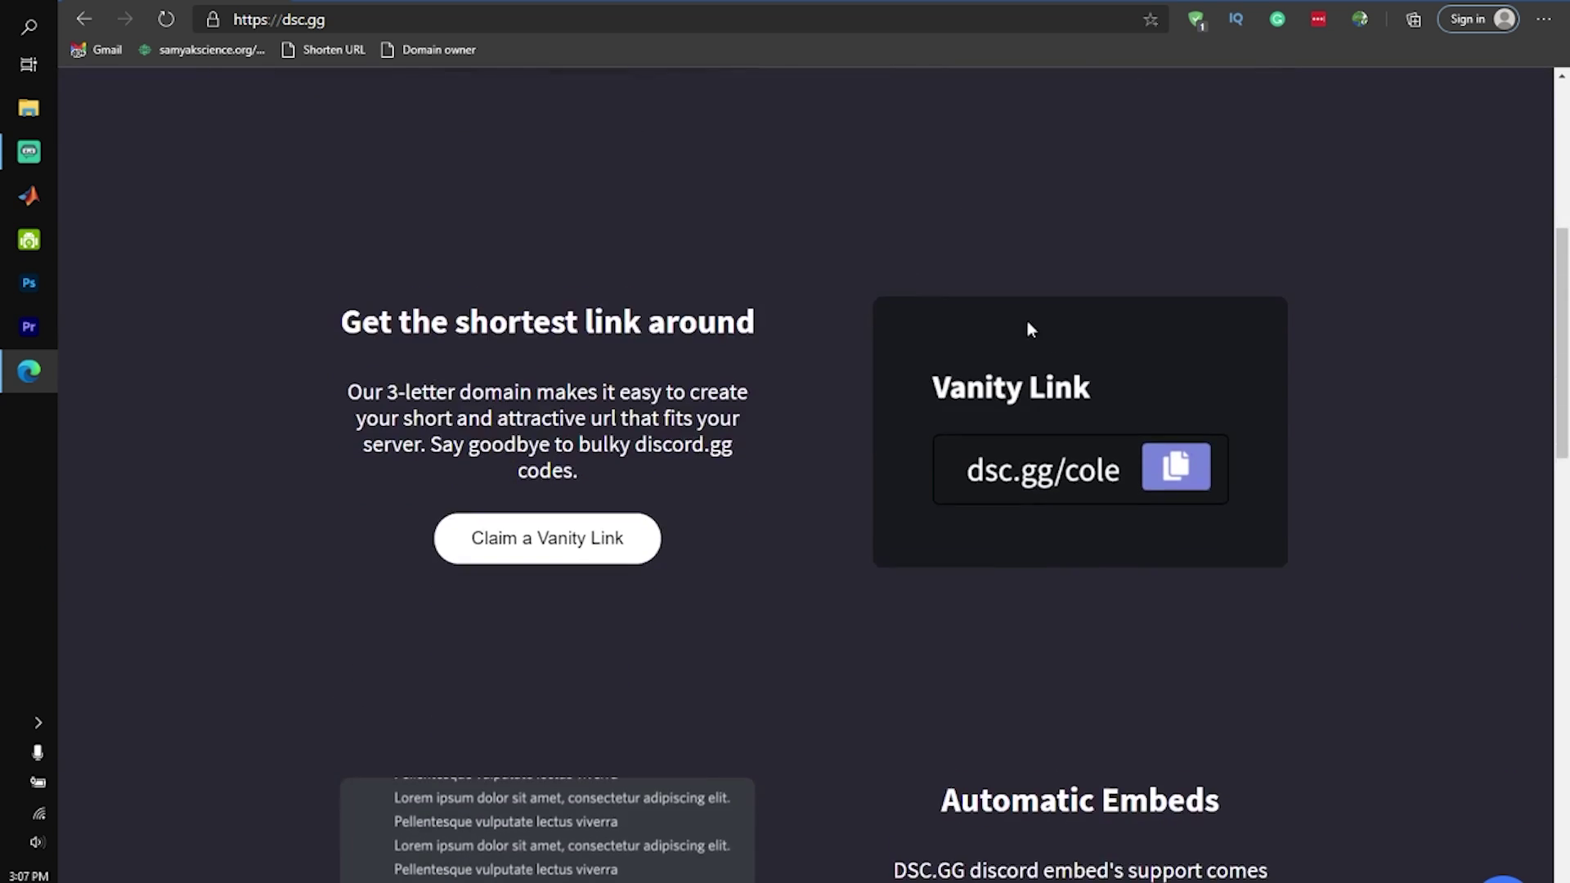
{"action": "scroll", "coordinate": [1416, 200], "scroll_direction": "up", "scroll_amount": 6}
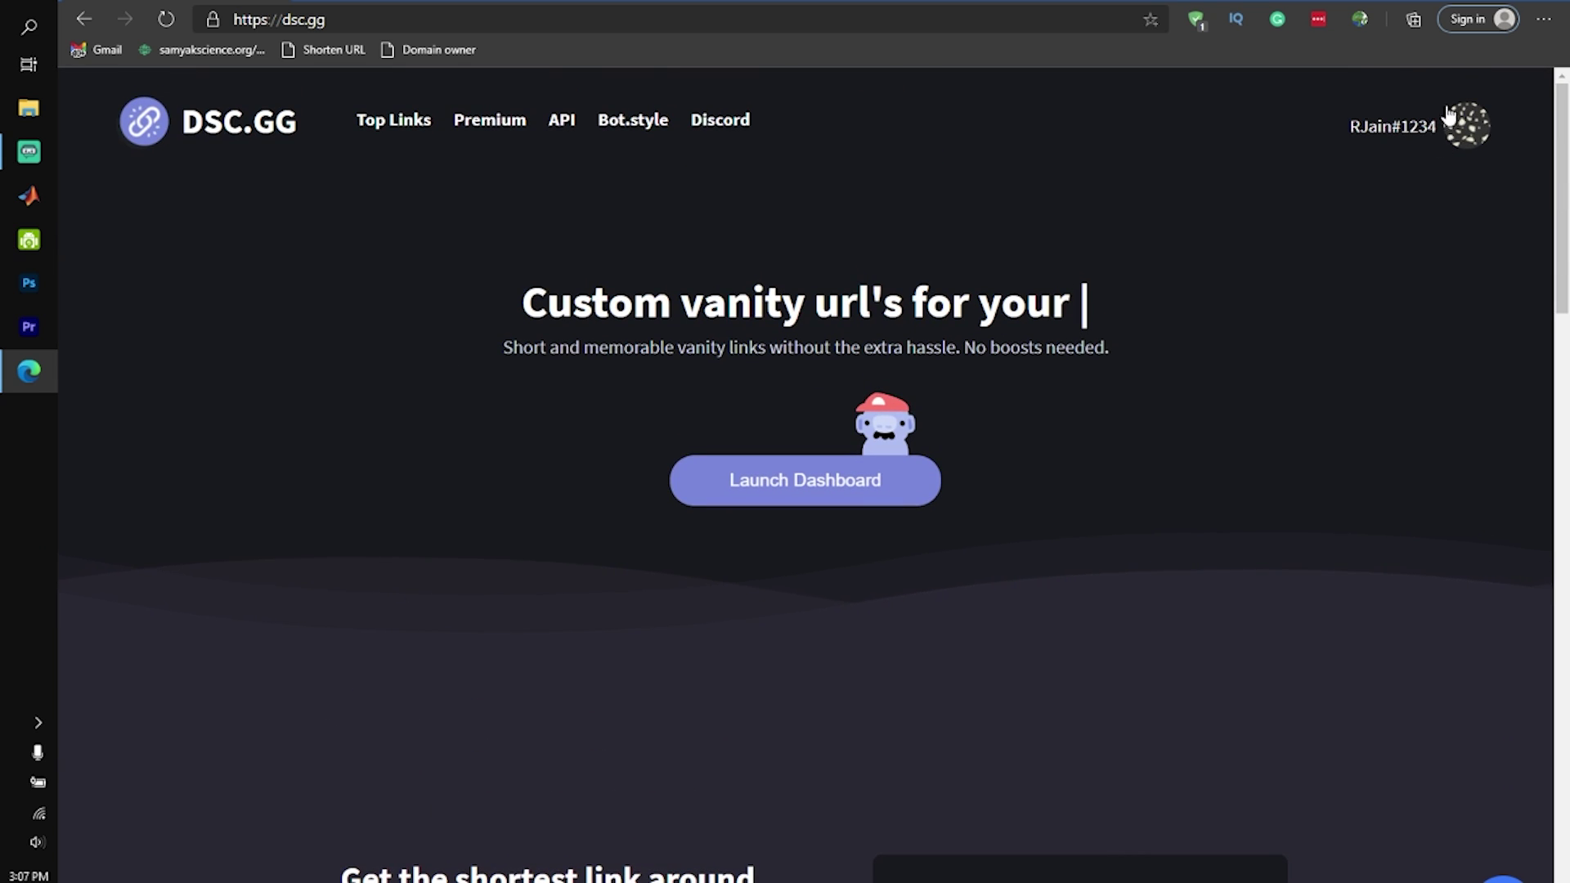
{"action": "left_click", "coordinate": [1440, 148]}
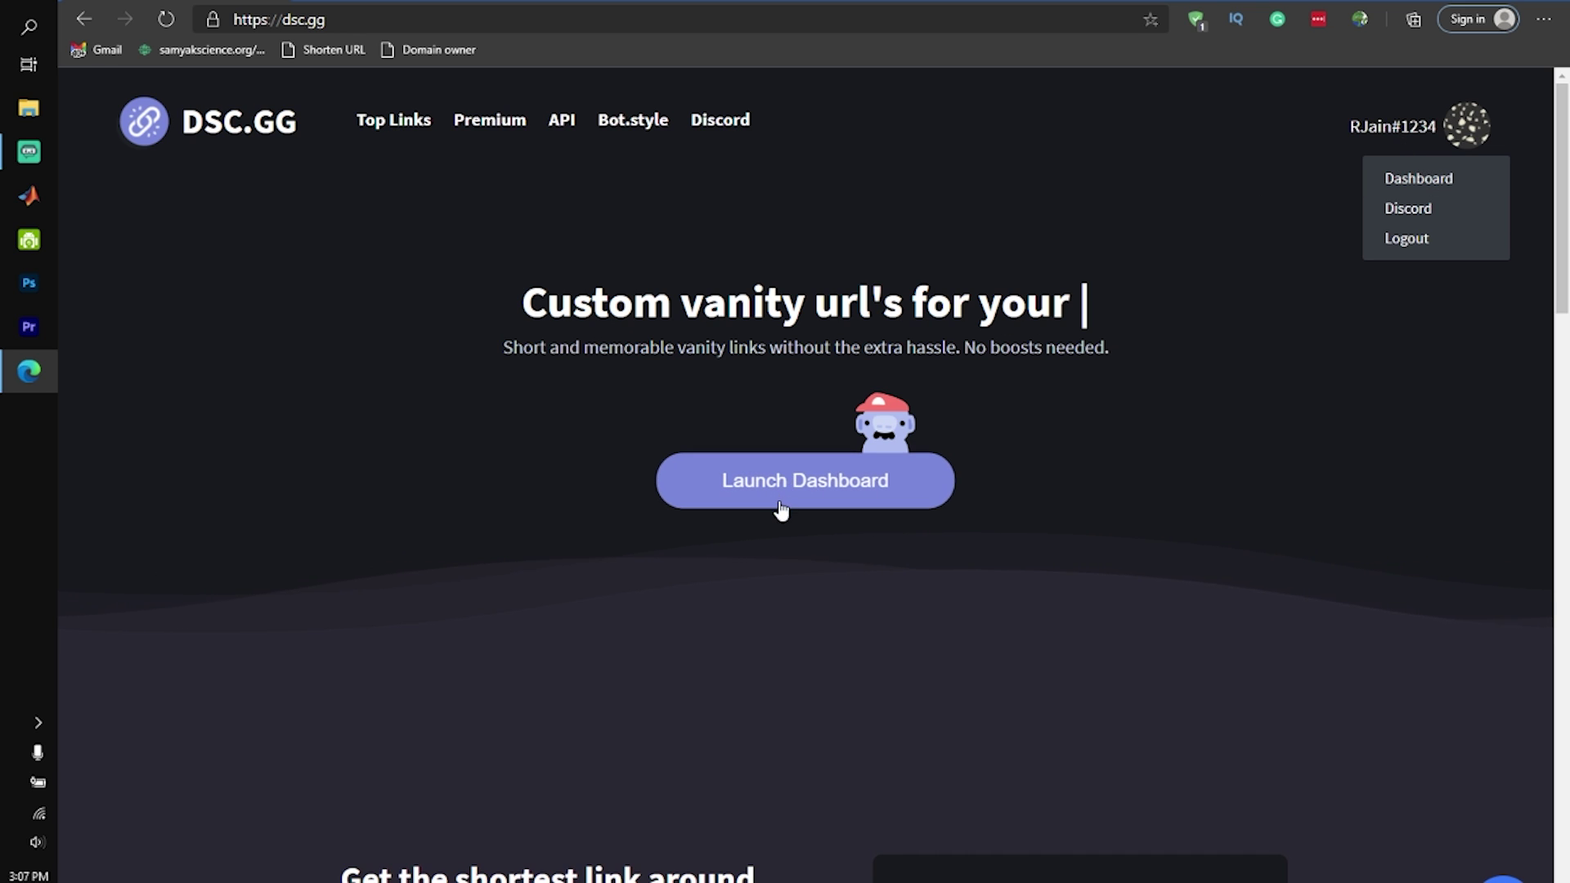
{"action": "left_click", "coordinate": [803, 500]}
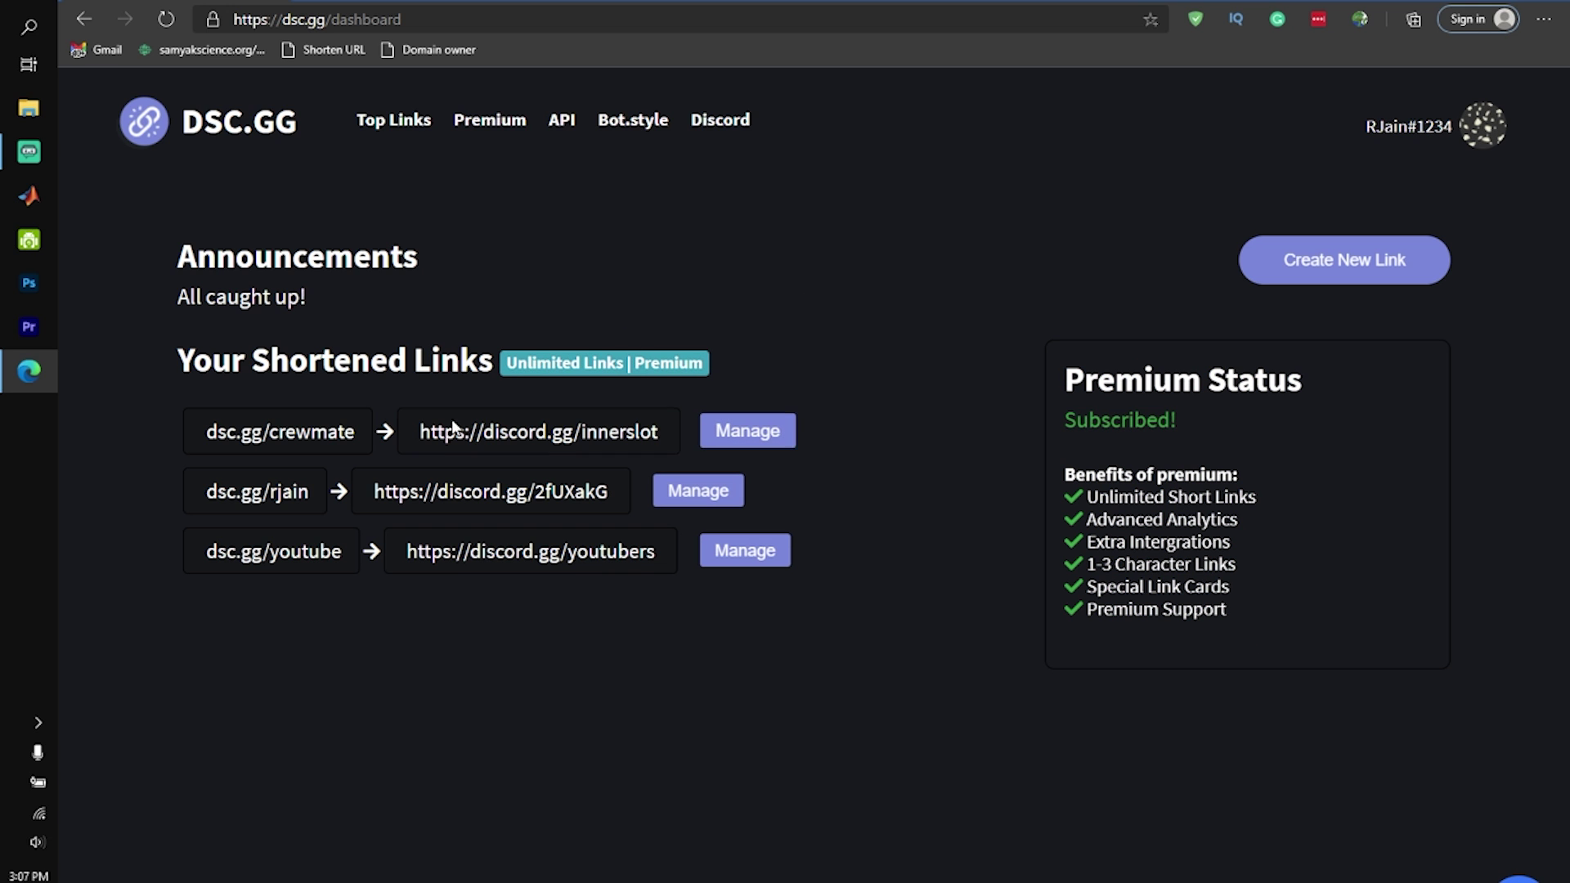
Look over the three shortened links, including dsc.gg/rjain, then open Manage for dsc.gg/crewmate
{"action": "left_click_drag", "start_coordinate": [157, 368], "coordinate": [442, 386]}
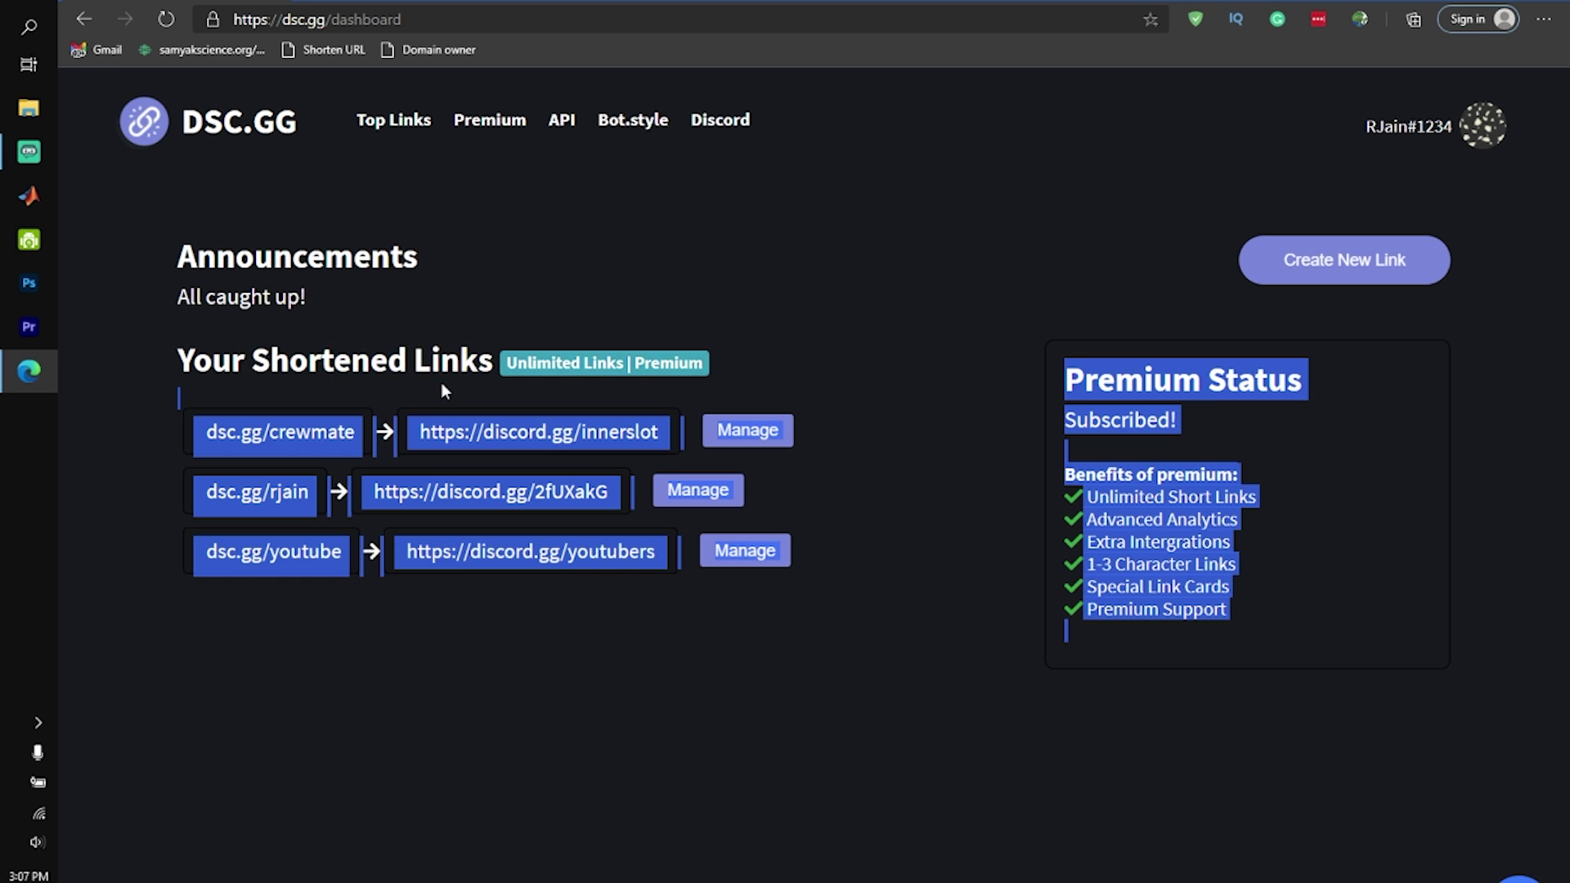
{"action": "left_click", "coordinate": [452, 334]}
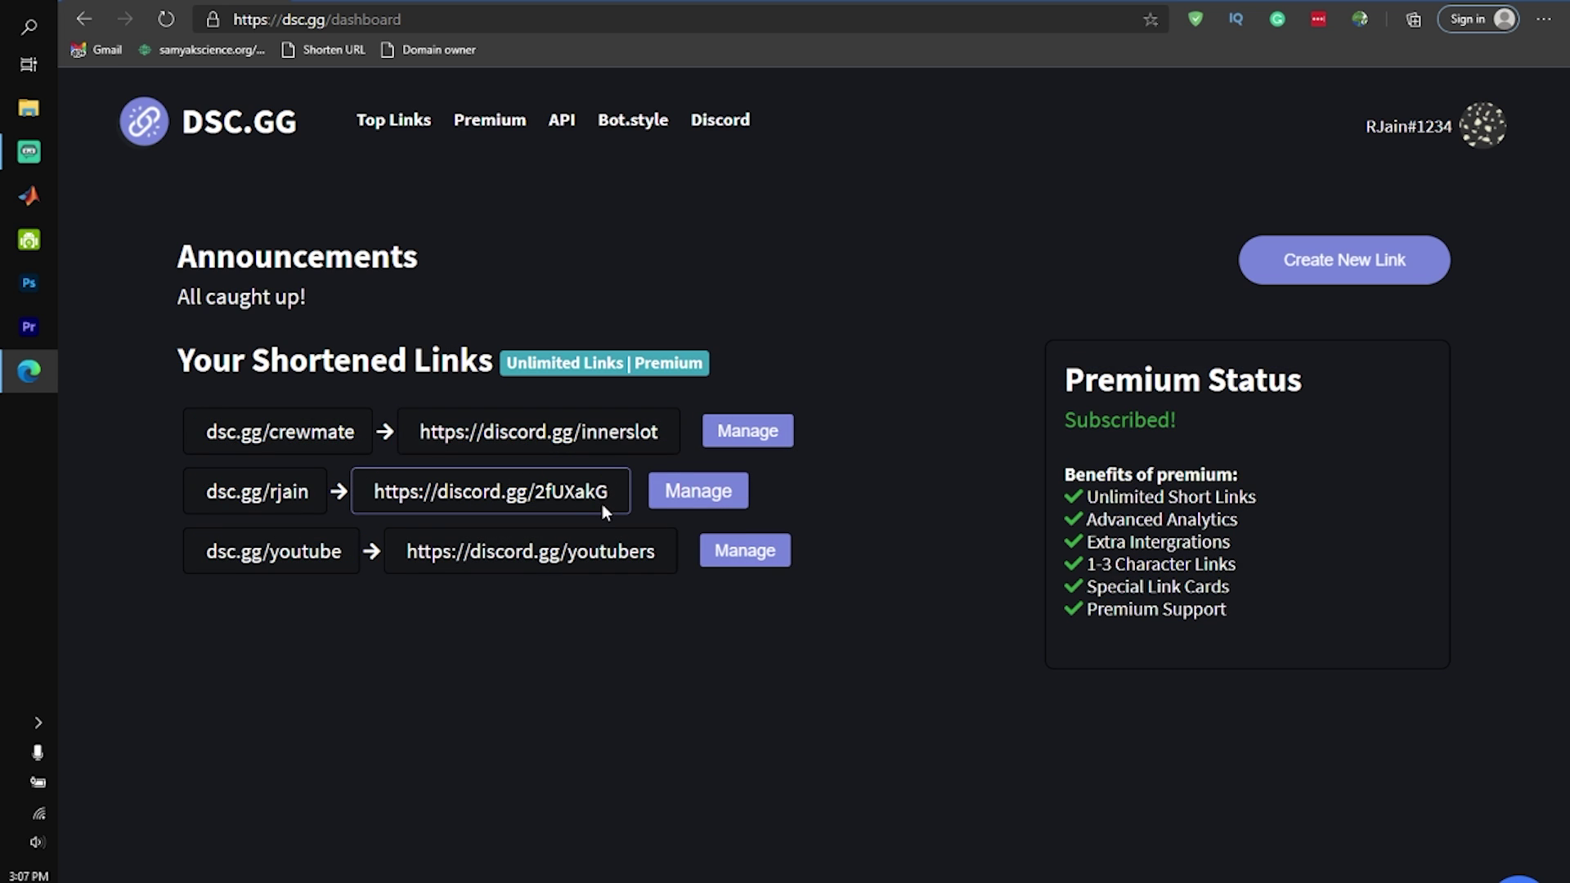
{"action": "left_click_drag", "start_coordinate": [601, 504], "coordinate": [366, 507]}
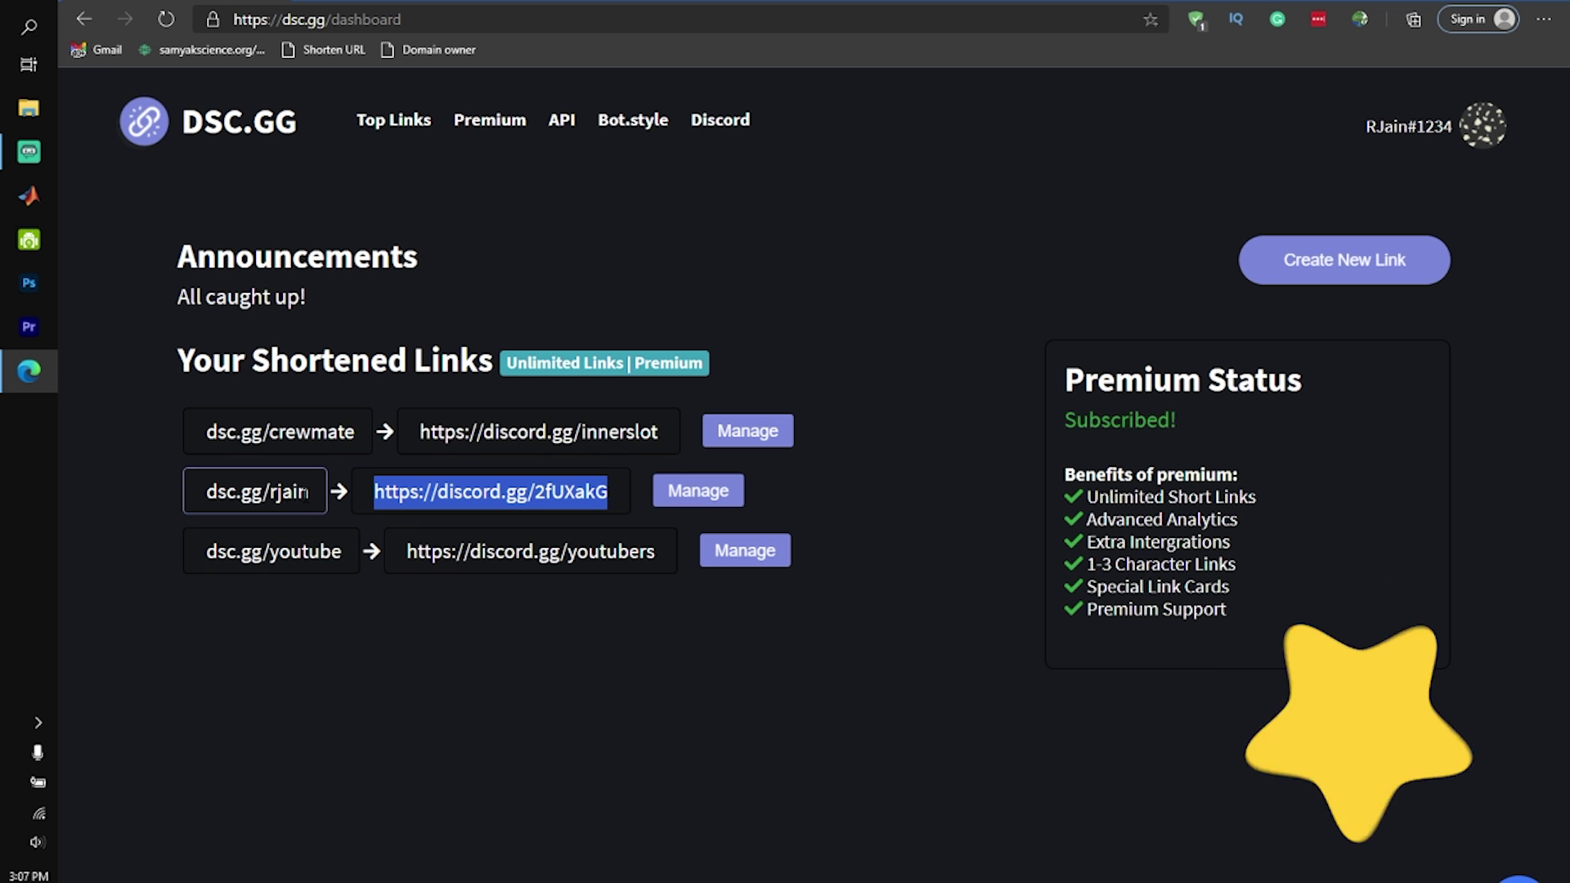
{"action": "left_click", "coordinate": [260, 502]}
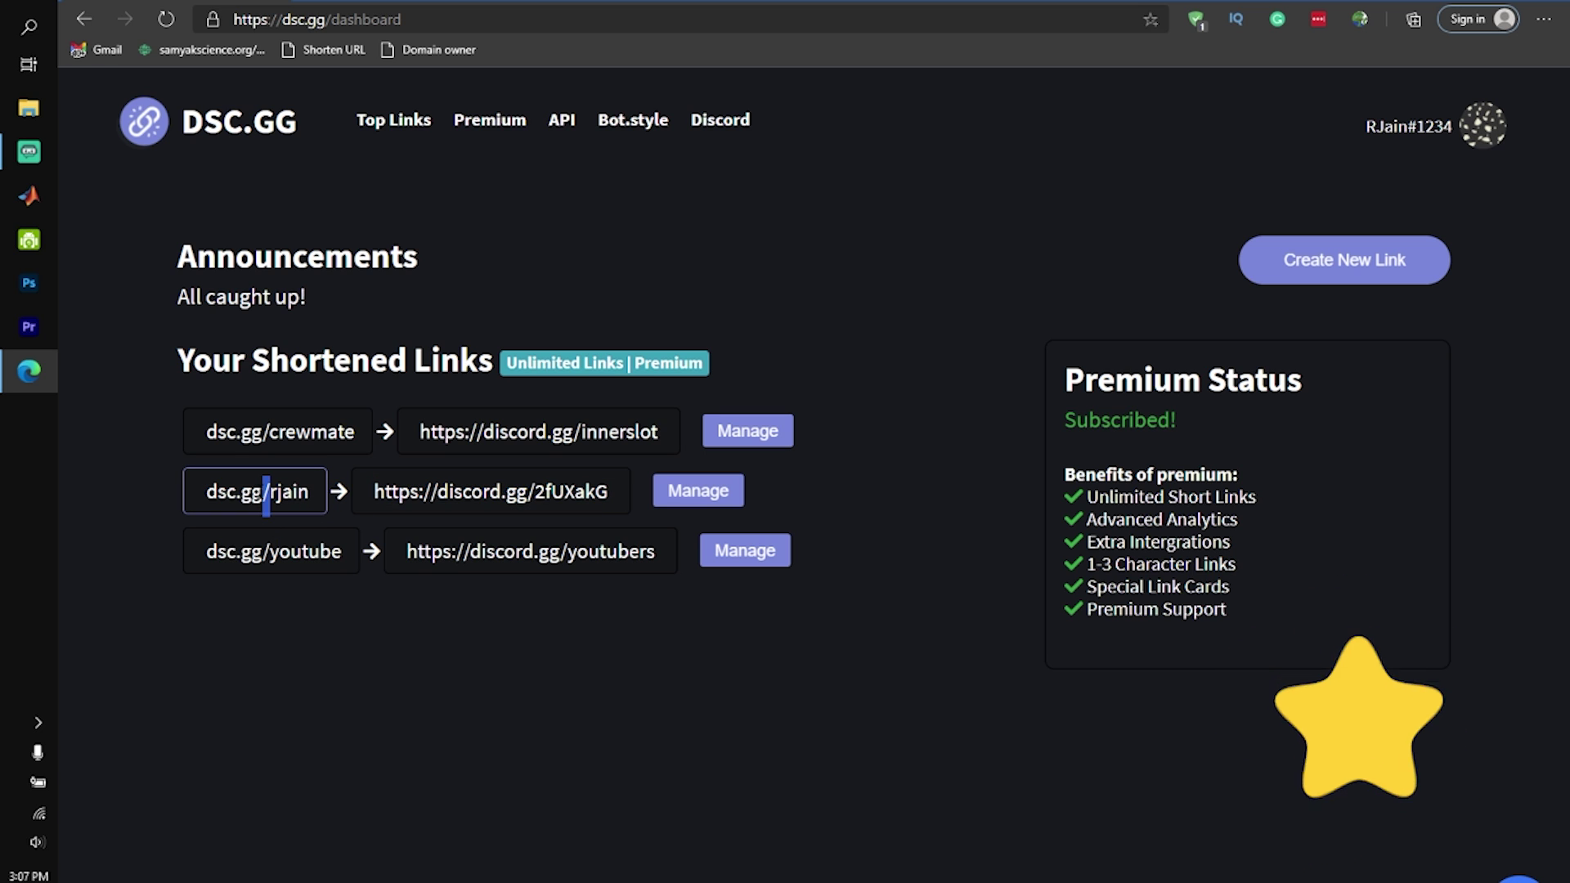
{"action": "left_click", "coordinate": [342, 490]}
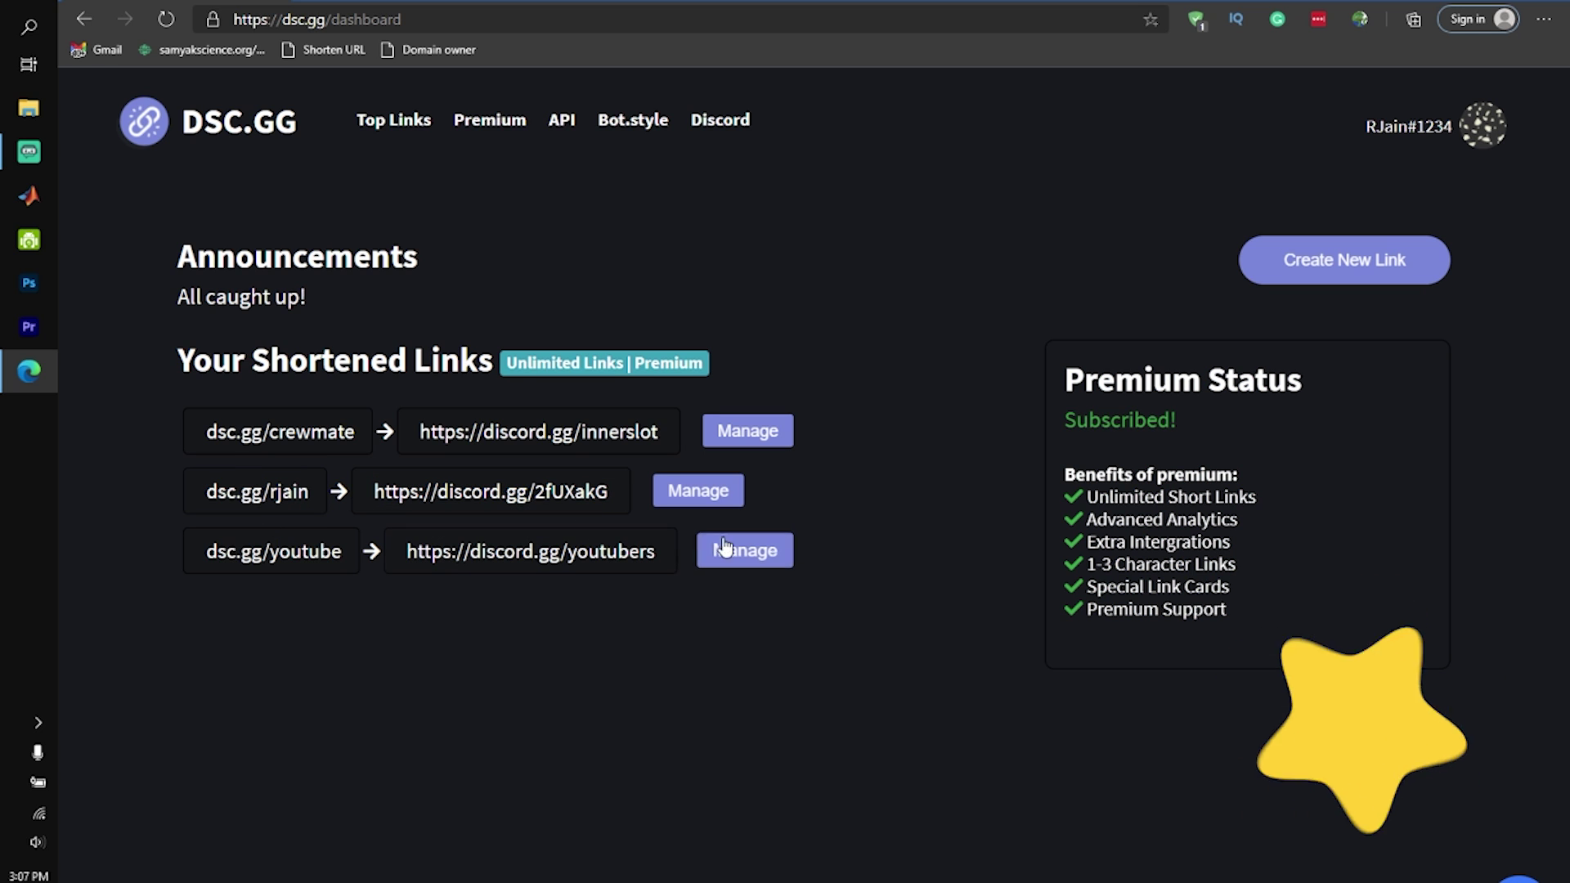
{"action": "left_click", "coordinate": [773, 433]}
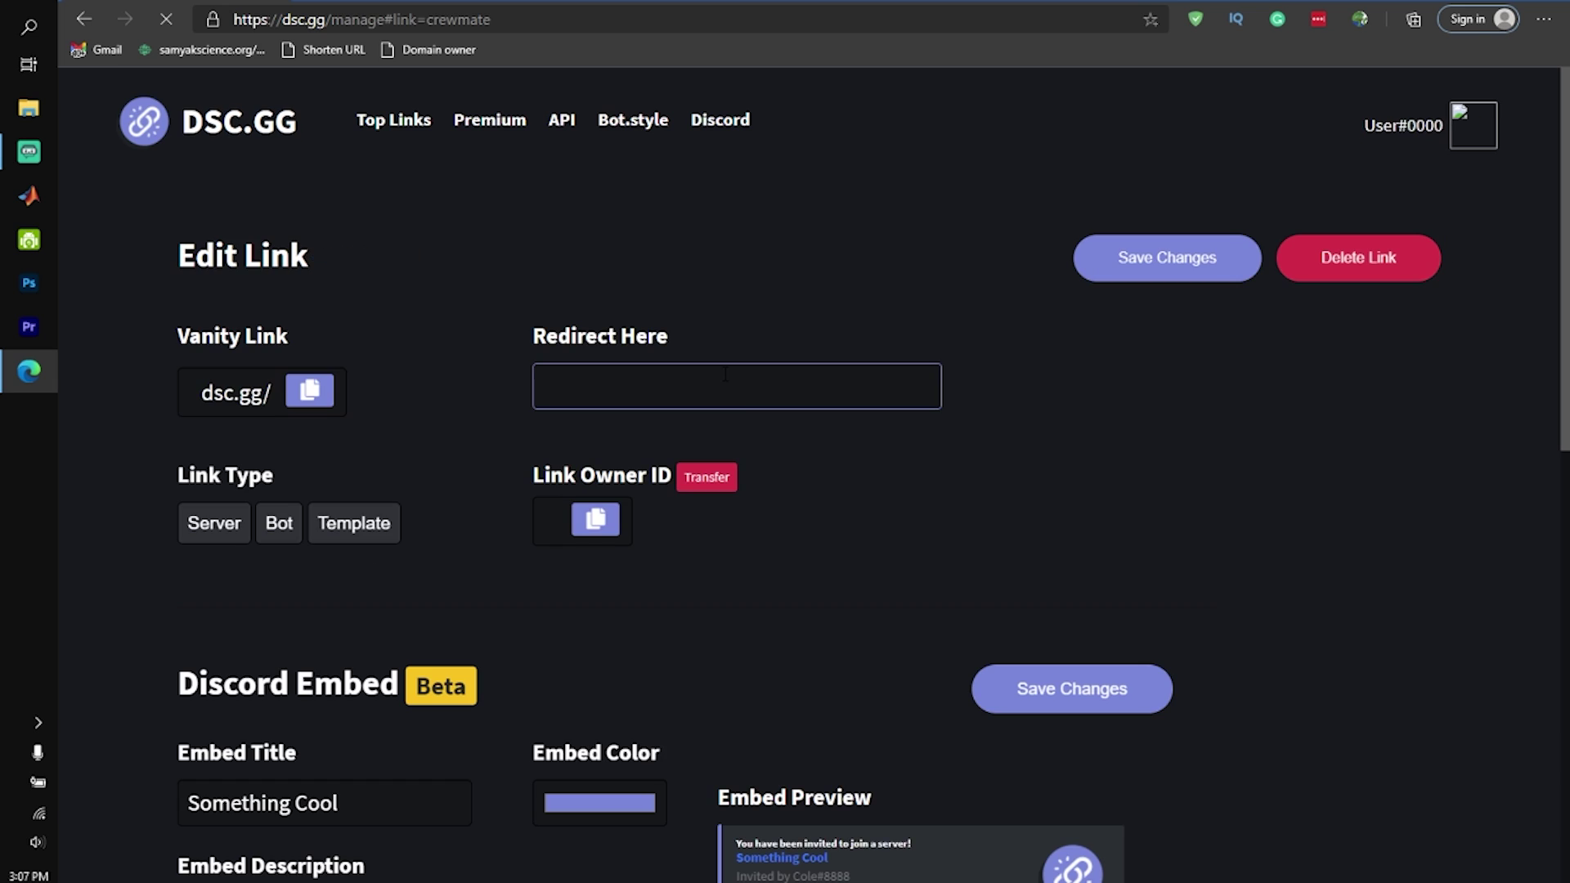
Check the crewmate link's November analytics (10484 total visits), then go to the Premium page
{"action": "scroll", "coordinate": [1004, 394], "scroll_direction": "down", "scroll_amount": 10}
{"action": "scroll", "coordinate": [1005, 393], "scroll_direction": "up", "scroll_amount": 5}
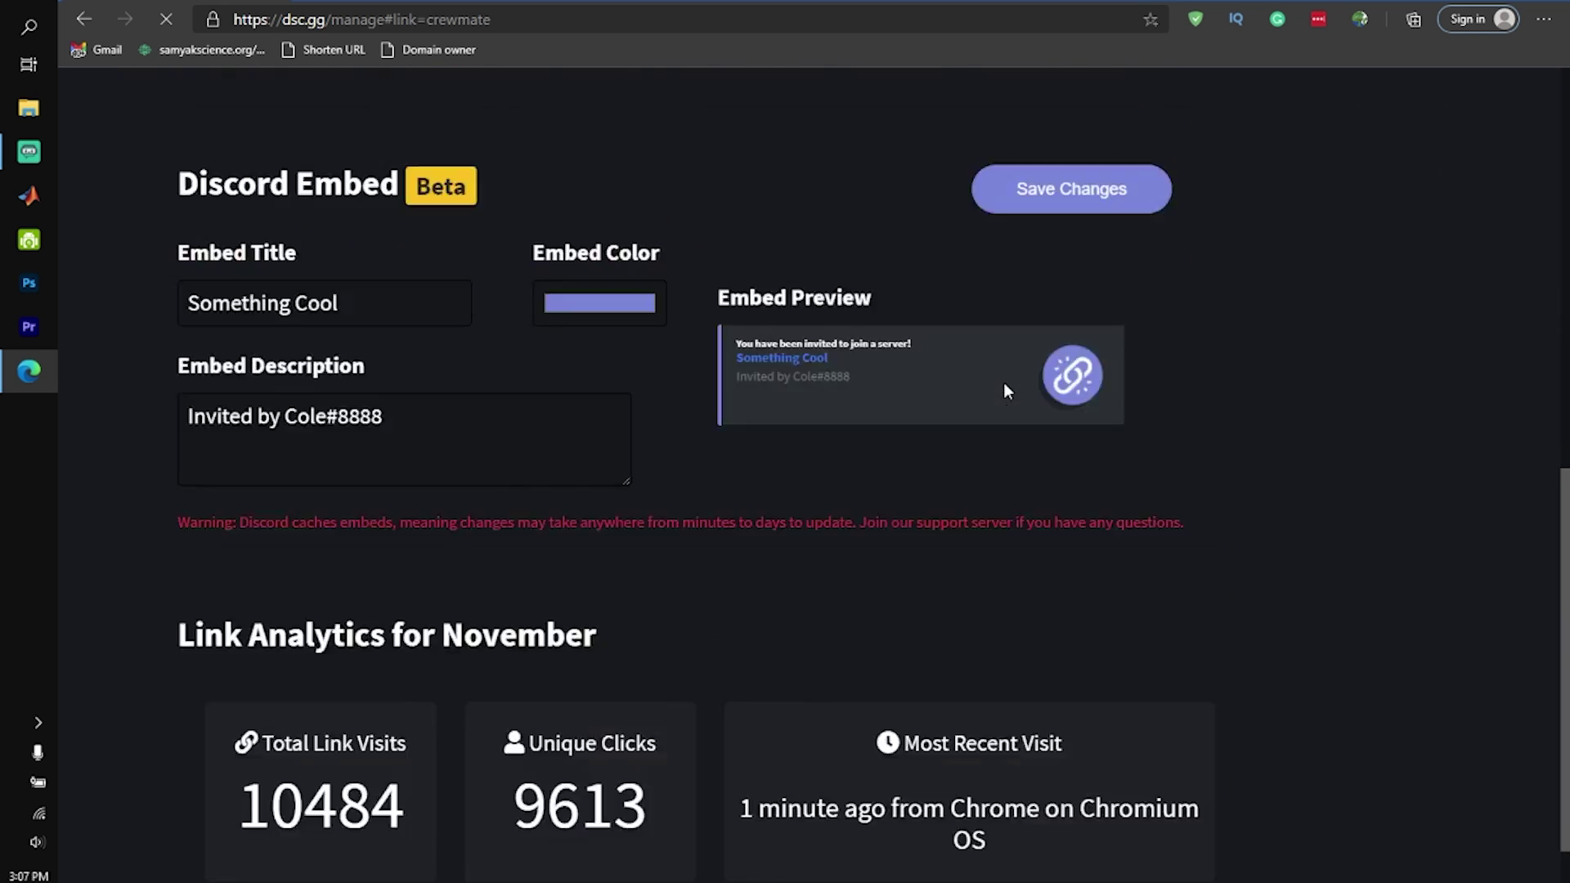
{"action": "scroll", "coordinate": [1001, 372], "scroll_direction": "down", "scroll_amount": 10}
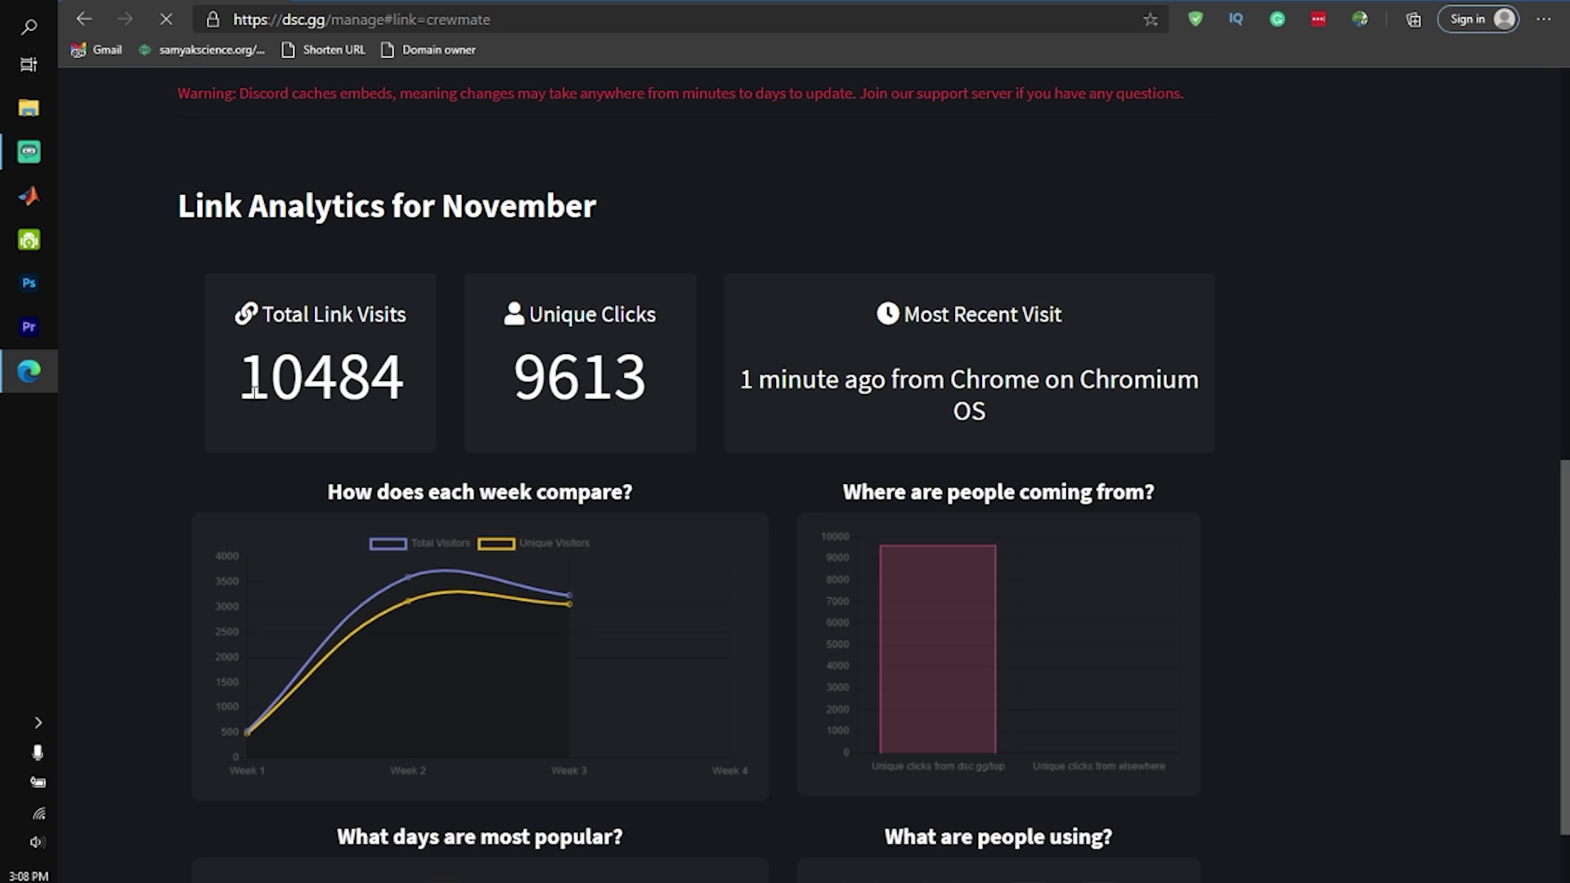
{"action": "left_click_drag", "start_coordinate": [254, 384], "coordinate": [405, 429]}
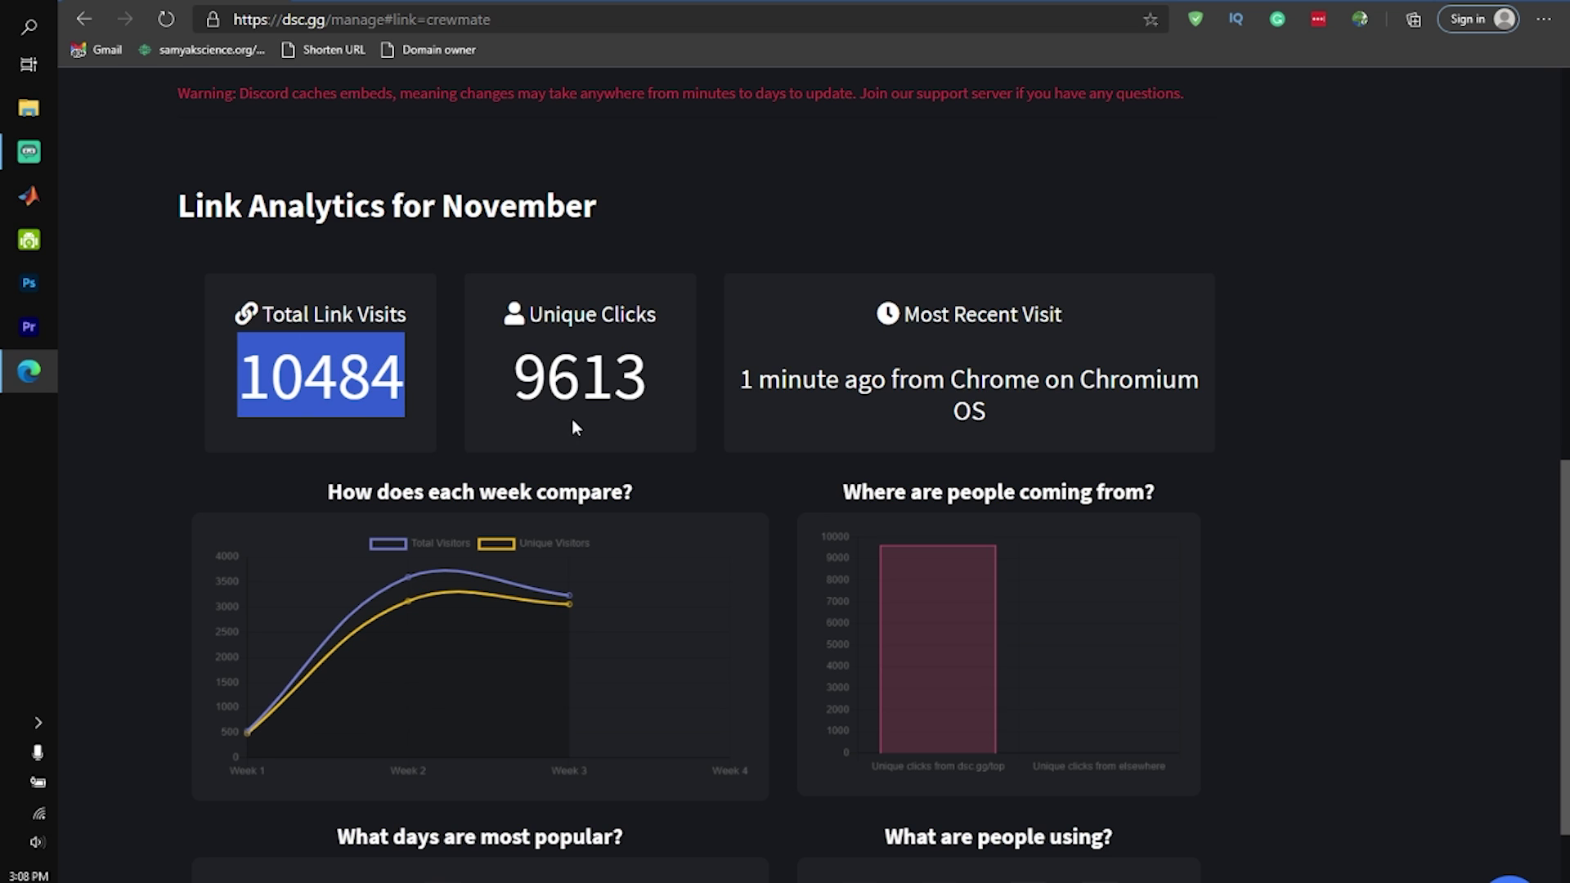
{"action": "scroll", "coordinate": [839, 421], "scroll_direction": "up", "scroll_amount": 1}
{"action": "left_click_drag", "start_coordinate": [745, 390], "coordinate": [768, 429]}
{"action": "left_click", "coordinate": [984, 474]}
{"action": "scroll", "coordinate": [1003, 462], "scroll_direction": "down", "scroll_amount": 3}
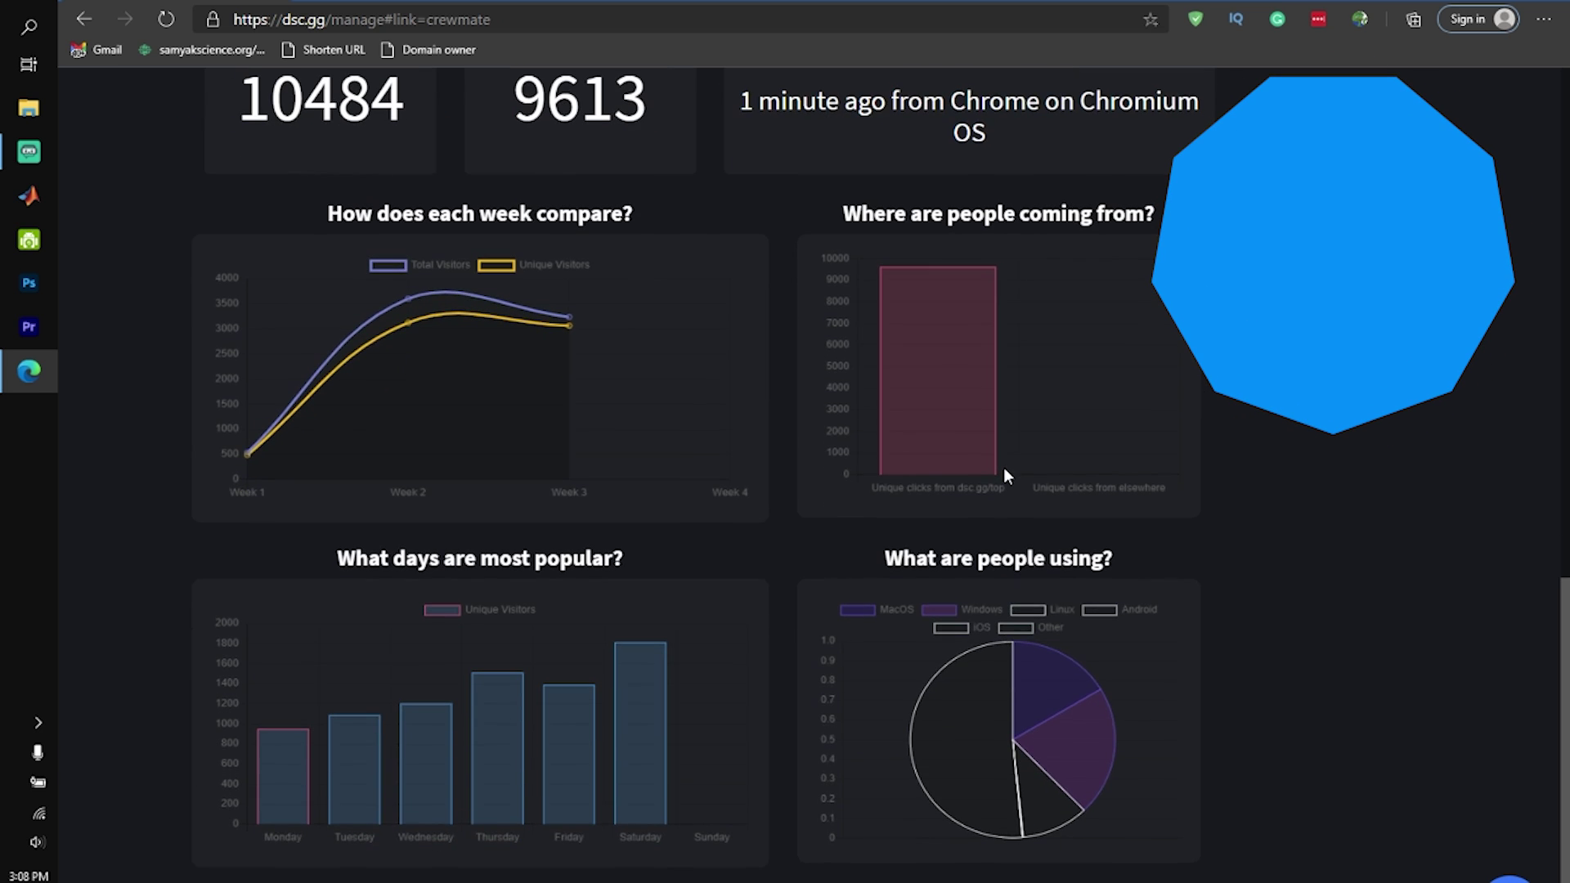
{"action": "scroll", "coordinate": [971, 602], "scroll_direction": "up", "scroll_amount": 10}
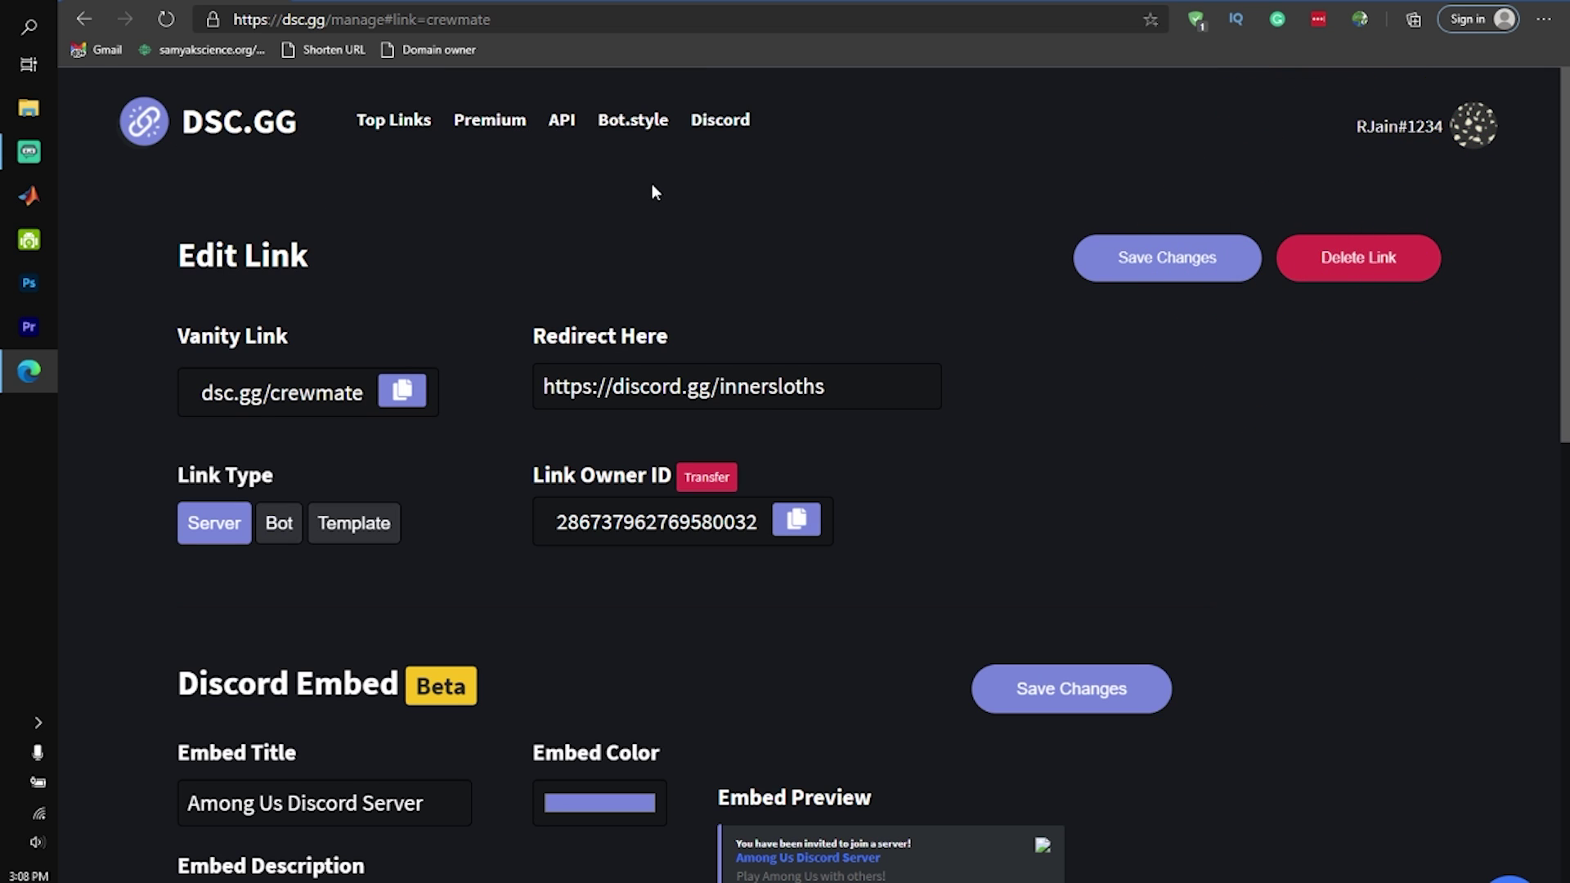
{"action": "left_click", "coordinate": [494, 120]}
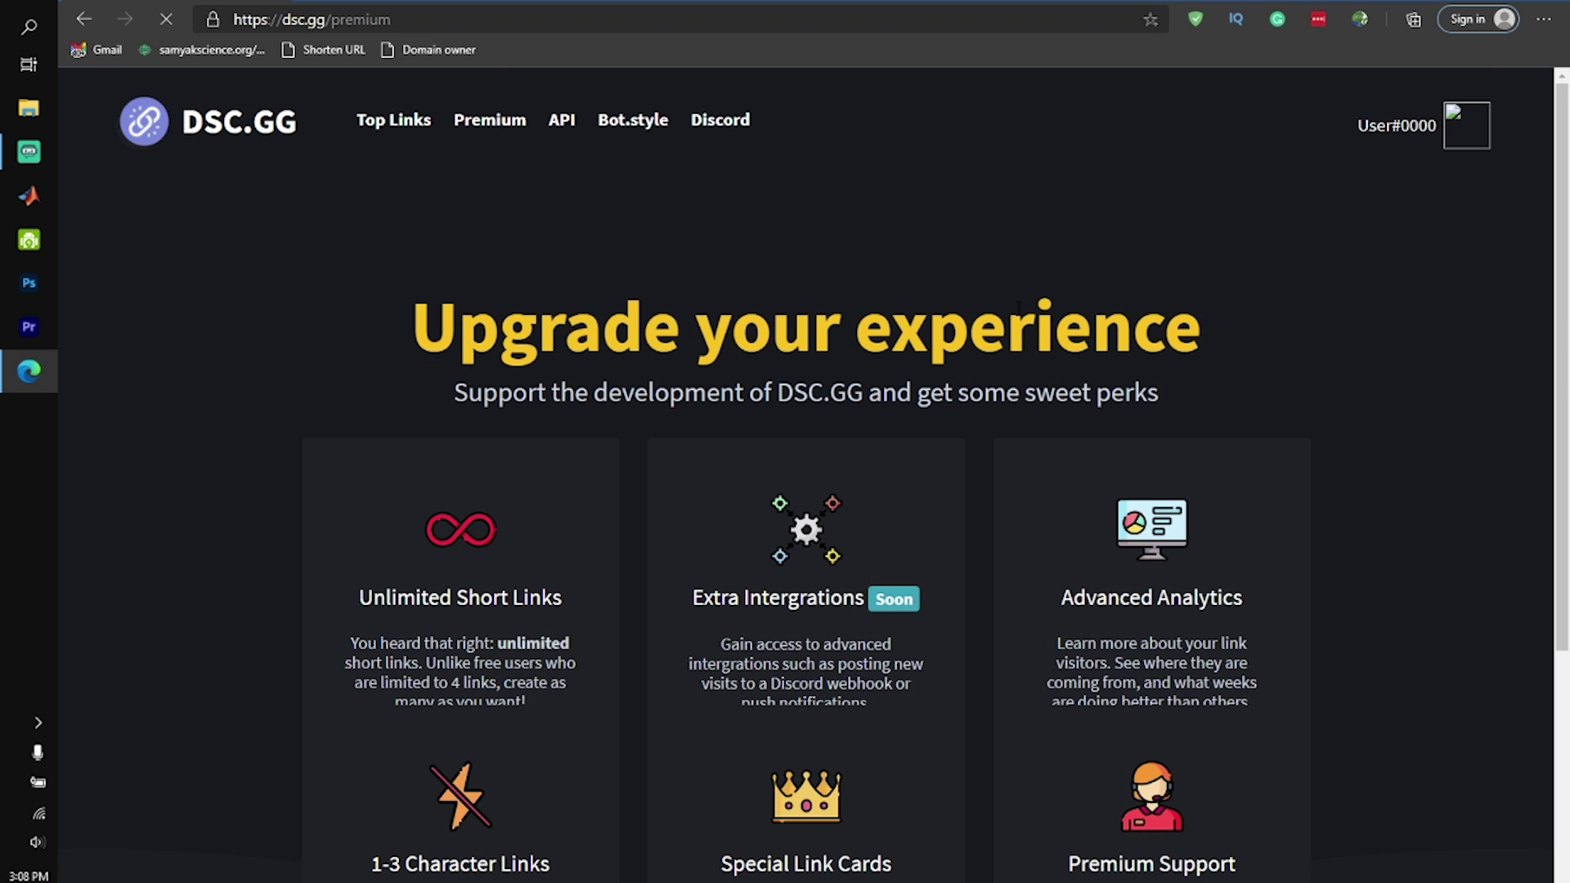
{"action": "scroll", "coordinate": [828, 288], "scroll_direction": "down", "scroll_amount": 5}
{"action": "scroll", "coordinate": [827, 288], "scroll_direction": "up", "scroll_amount": 5}
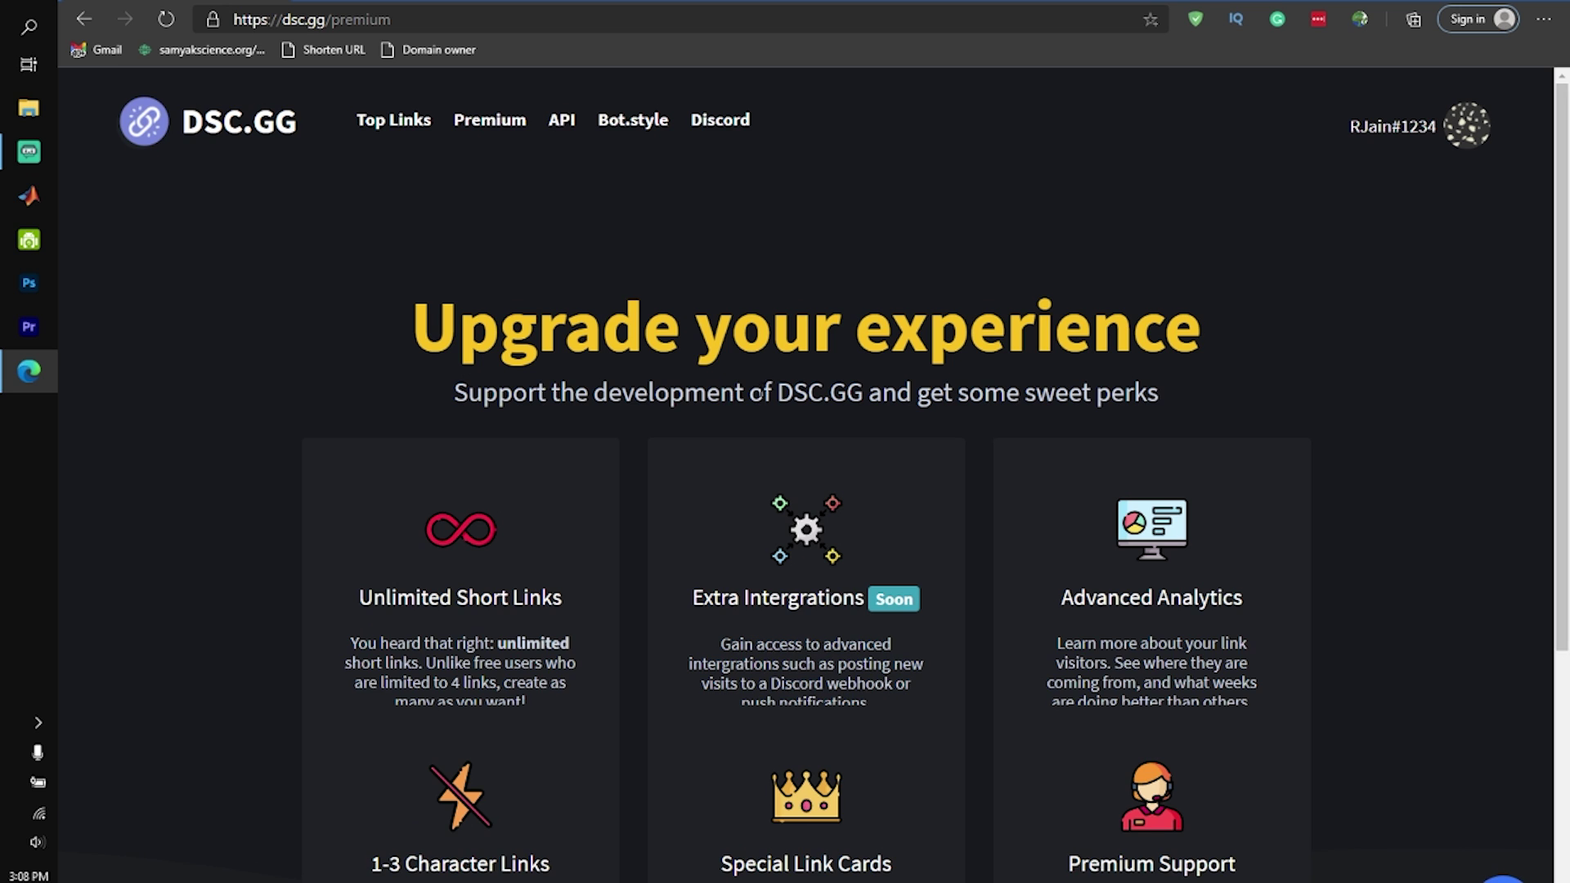
{"action": "scroll", "coordinate": [782, 399], "scroll_direction": "down", "scroll_amount": 4}
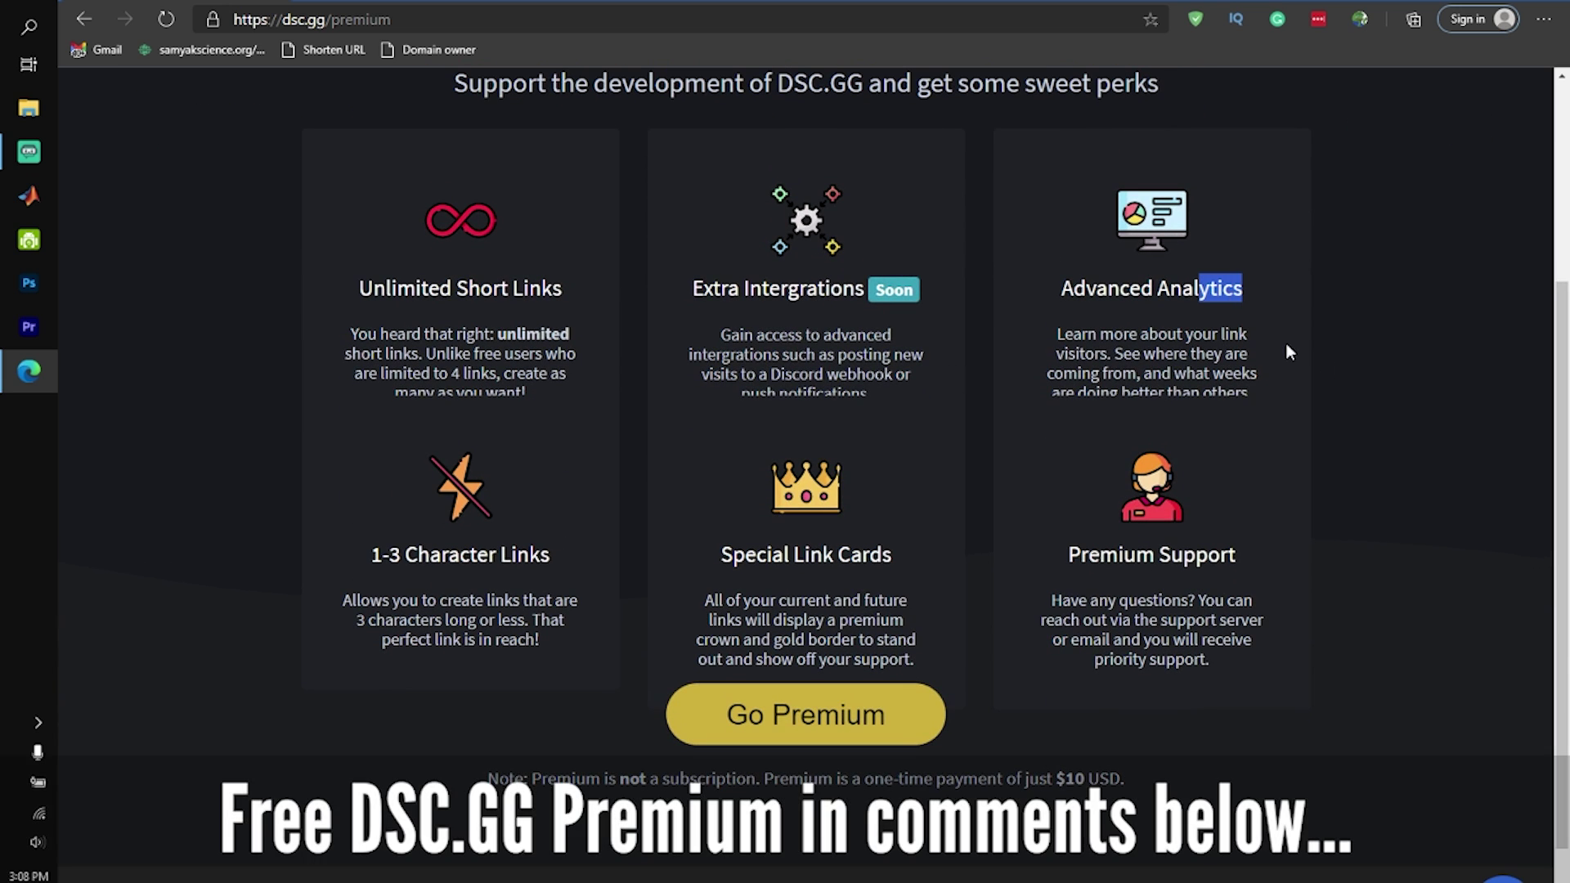
{"action": "scroll", "coordinate": [1136, 404], "scroll_direction": "up", "scroll_amount": 4}
{"action": "scroll", "coordinate": [1122, 415], "scroll_direction": "down", "scroll_amount": 4}
{"action": "scroll", "coordinate": [1122, 415], "scroll_direction": "down", "scroll_amount": 2}
{"action": "scroll", "coordinate": [1069, 414], "scroll_direction": "up", "scroll_amount": 4}
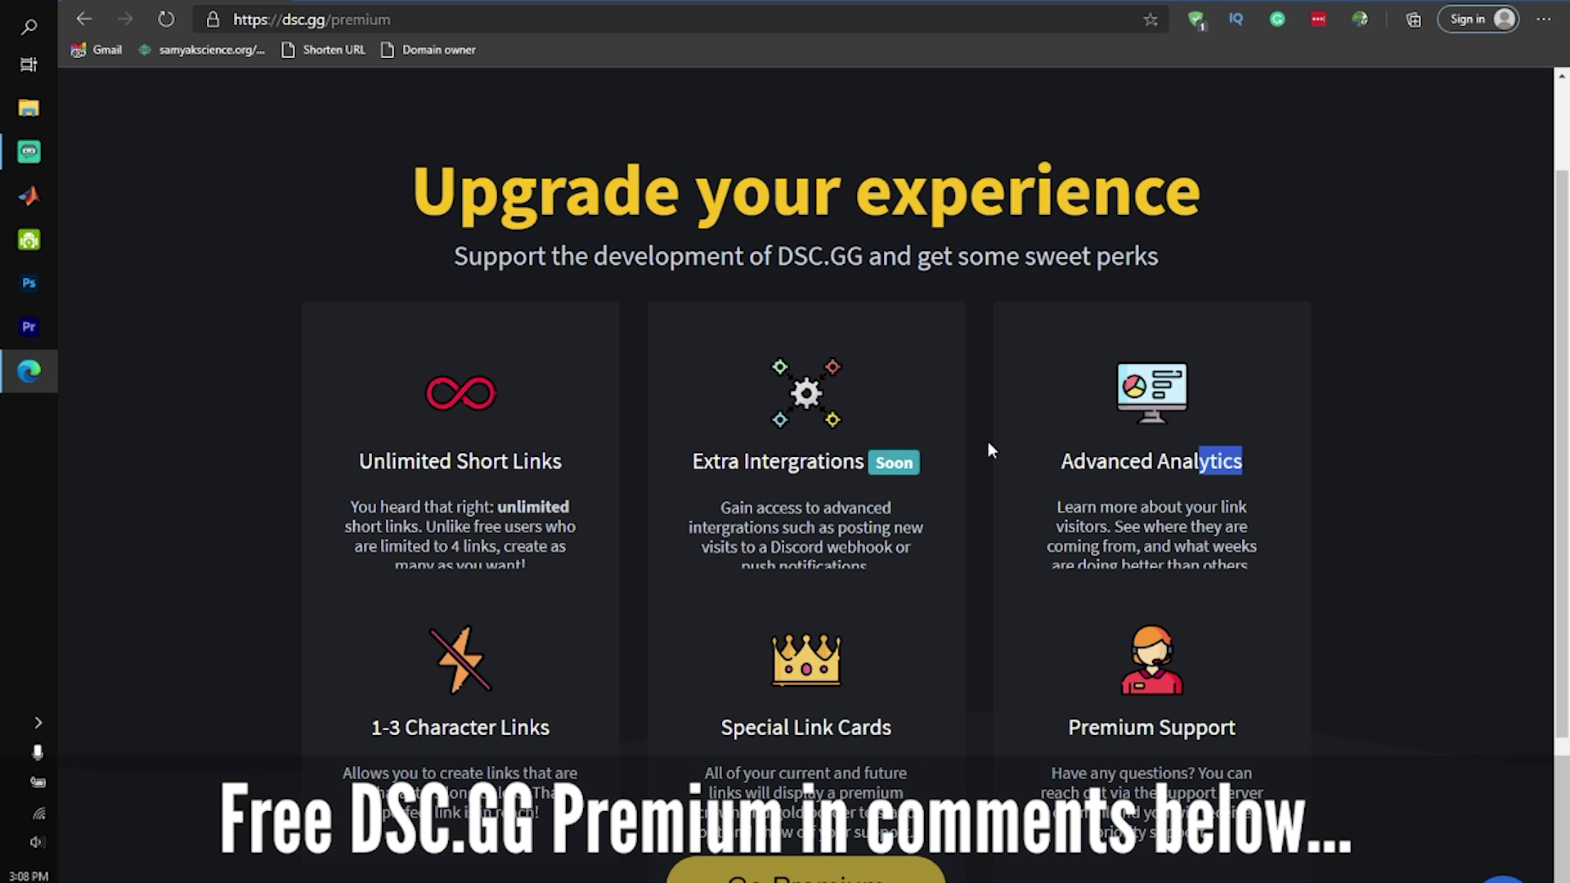
{"action": "scroll", "coordinate": [985, 424], "scroll_direction": "up", "scroll_amount": 2}
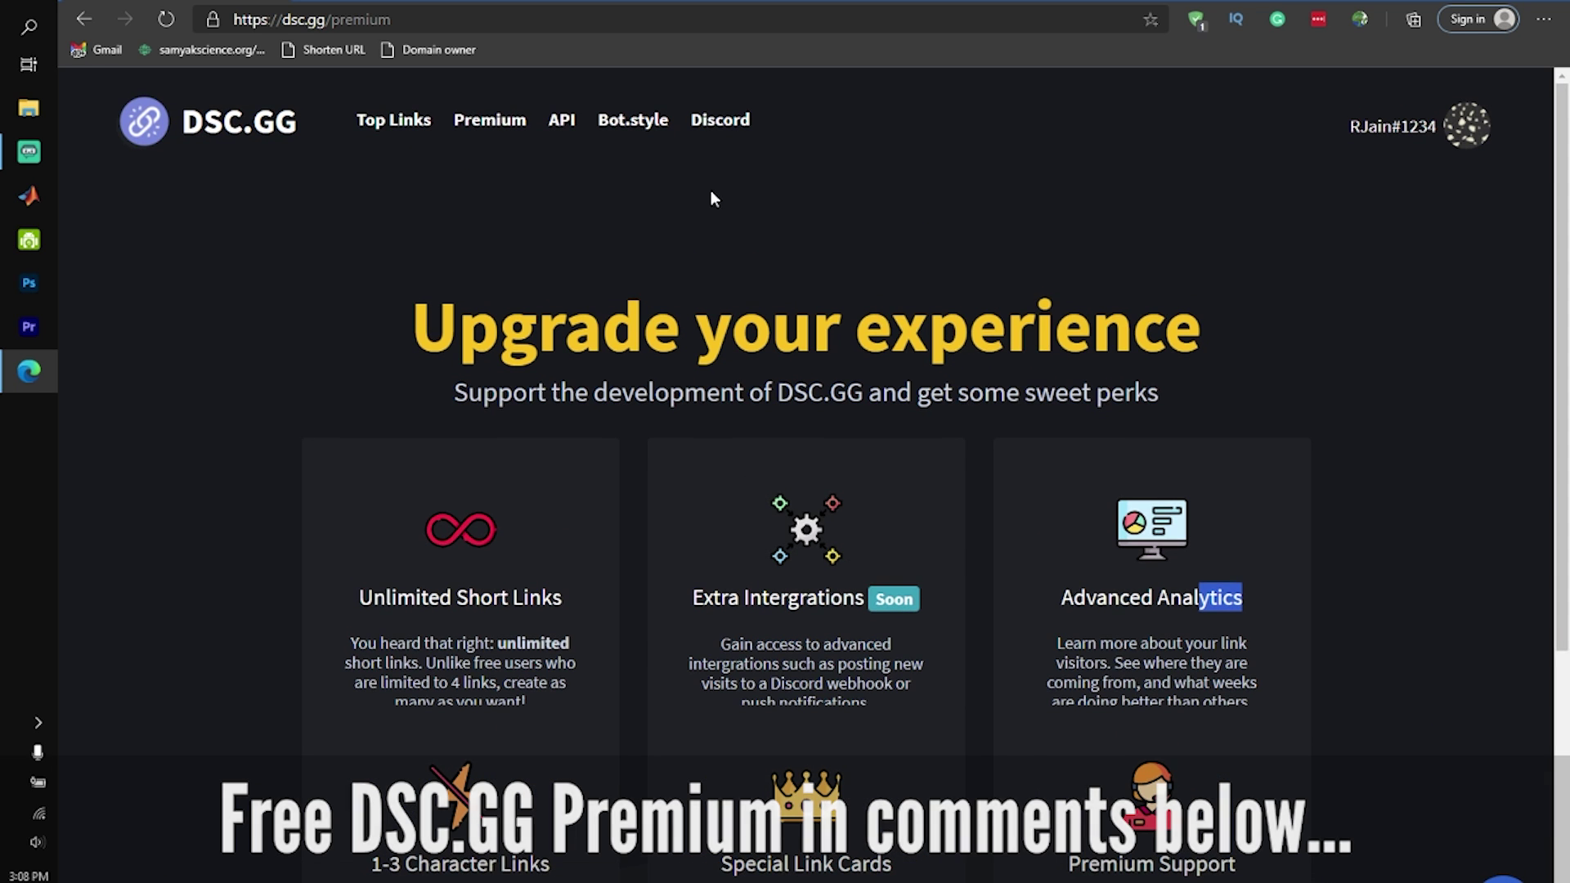
{"action": "left_click", "coordinate": [632, 119]}
{"action": "scroll", "coordinate": [943, 347], "scroll_direction": "down", "scroll_amount": 3}
{"action": "scroll", "coordinate": [943, 346], "scroll_direction": "up", "scroll_amount": 3}
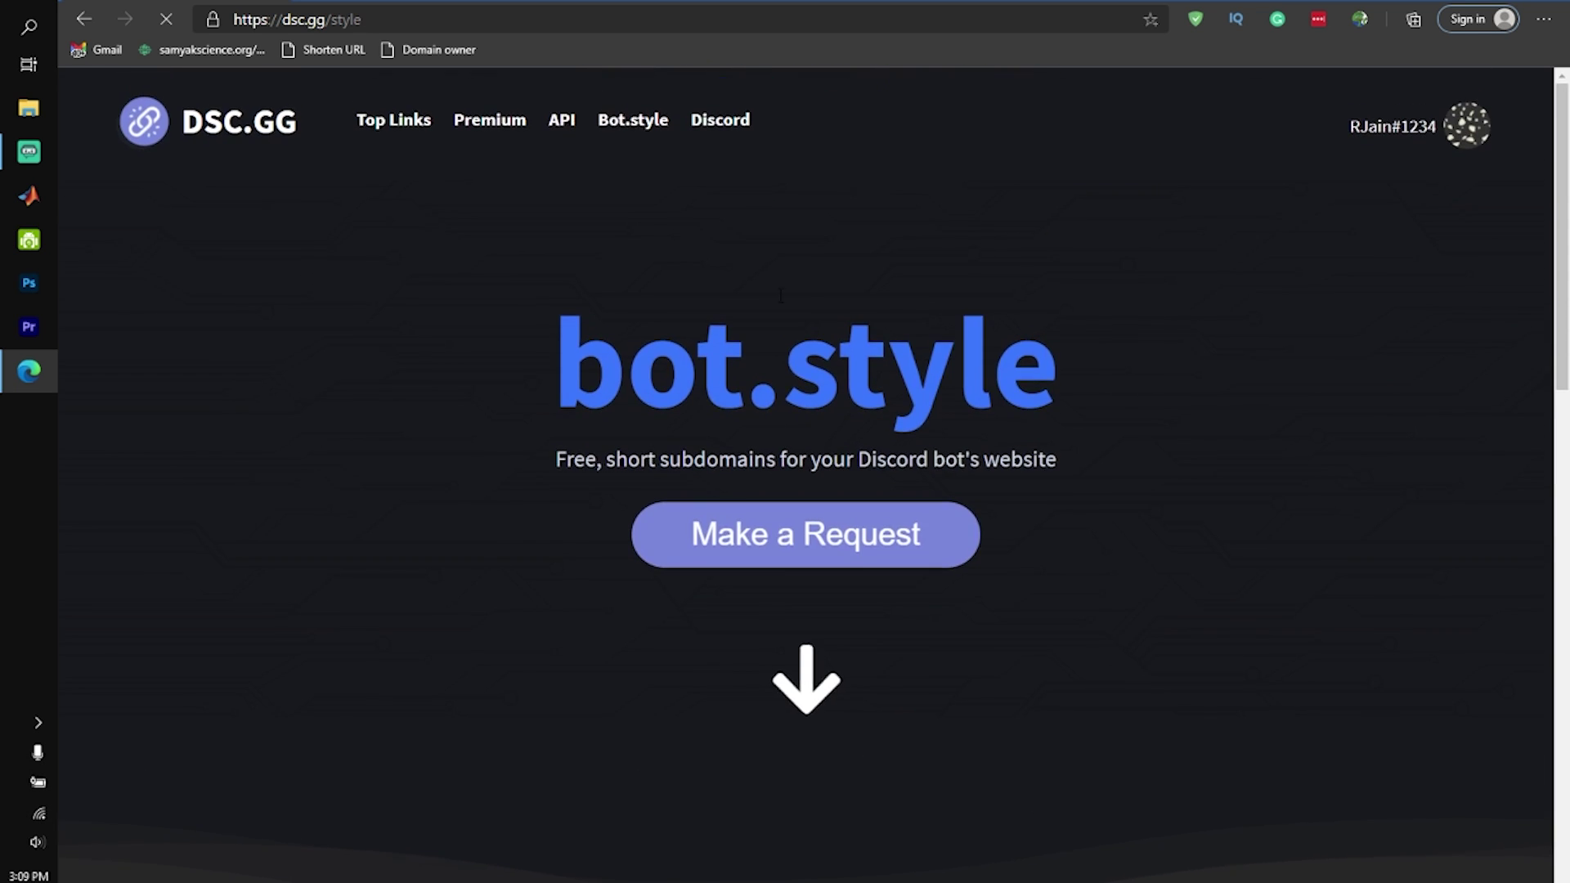
Scroll the dsc.gg/crewmate edit page down to its Discord Embed settings and preview
{"action": "scroll", "coordinate": [861, 461], "scroll_direction": "down", "scroll_amount": 2}
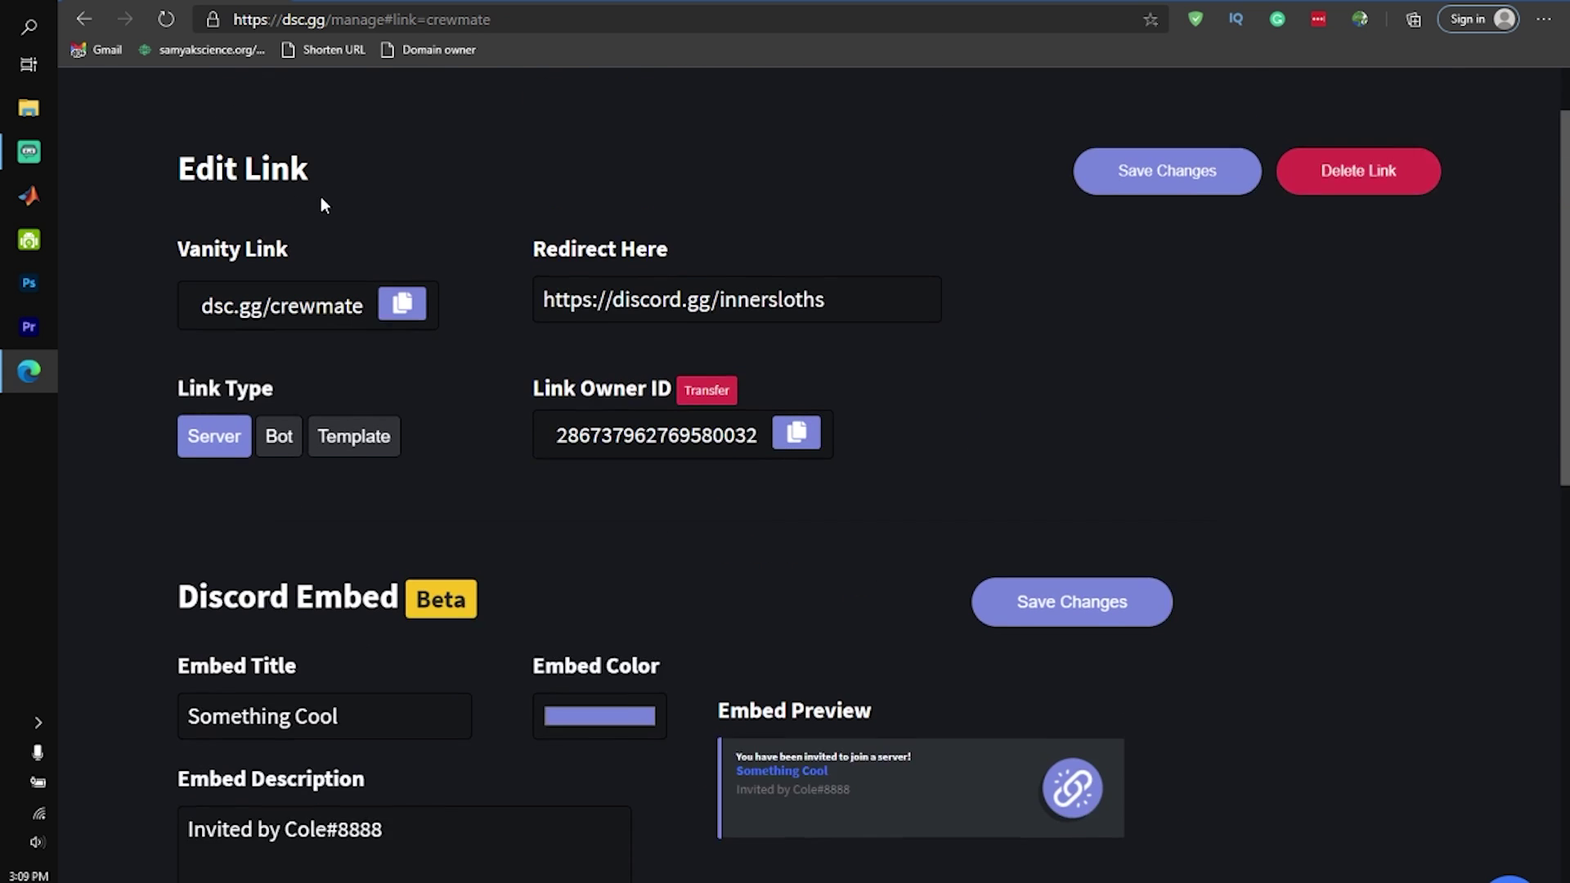
{"action": "scroll", "coordinate": [245, 393], "scroll_direction": "down", "scroll_amount": 3}
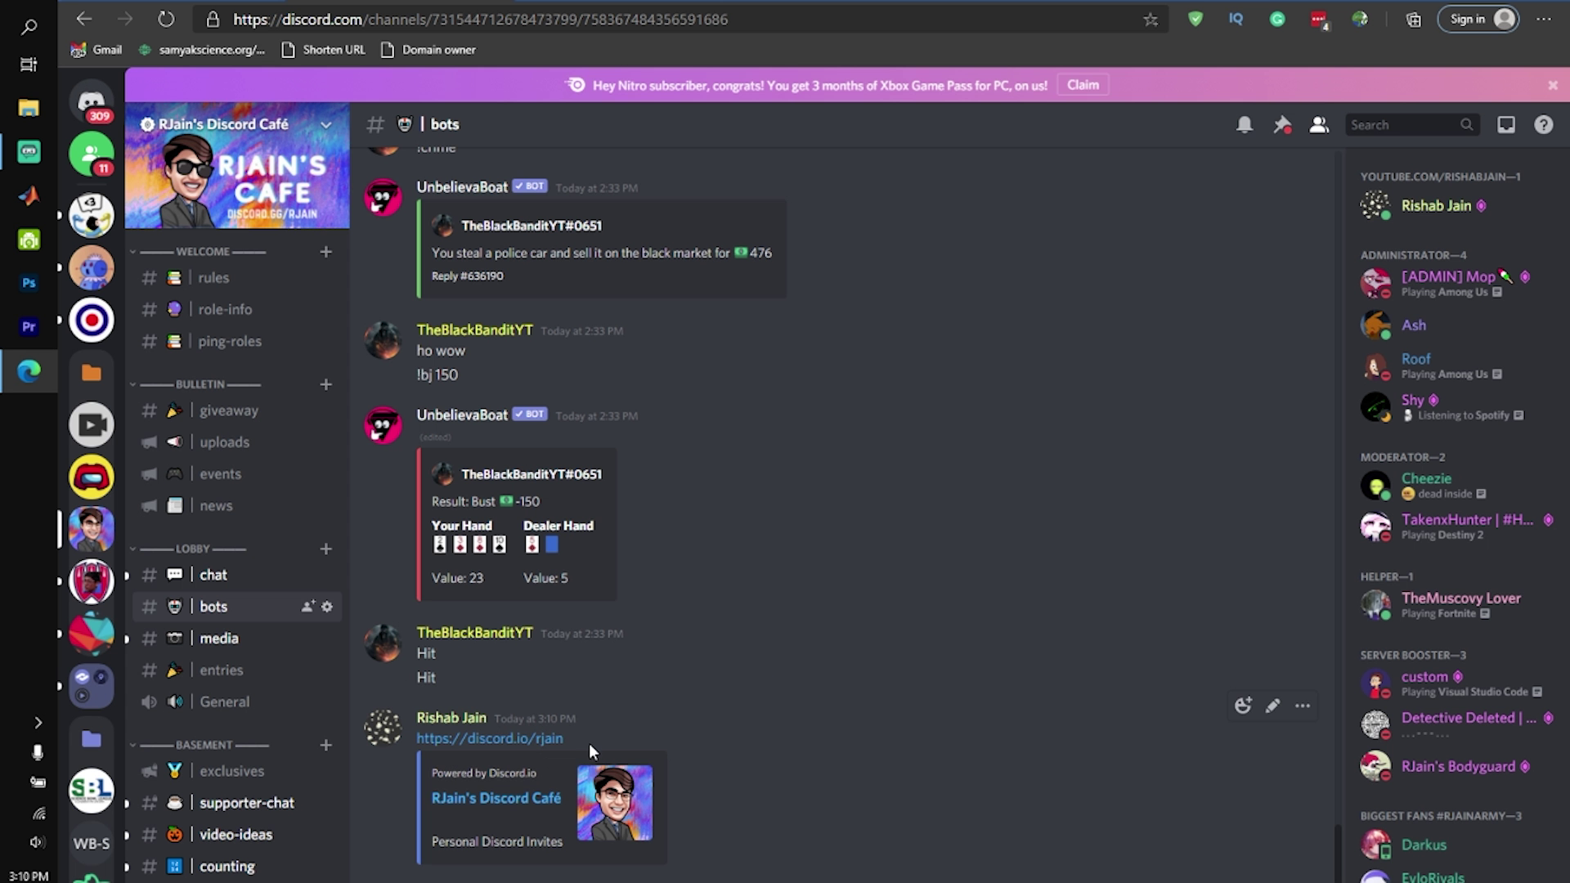
Highlight the discord.io link and the embed's Personal Discord Invites description in #bots
{"action": "left_click_drag", "start_coordinate": [562, 740], "coordinate": [412, 743]}
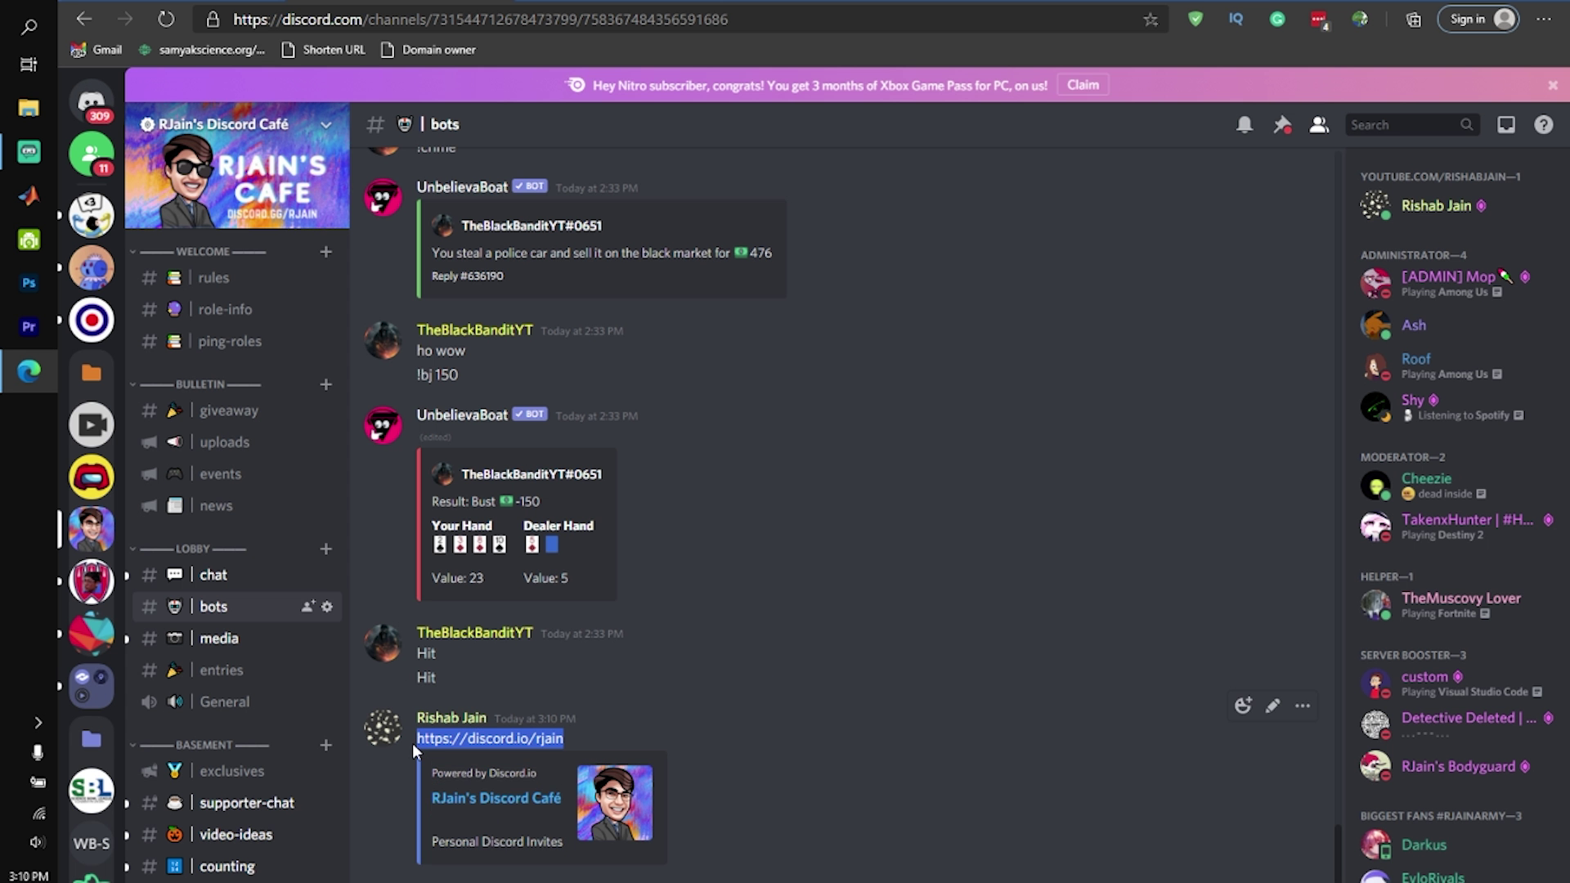
{"action": "left_click", "coordinate": [577, 746]}
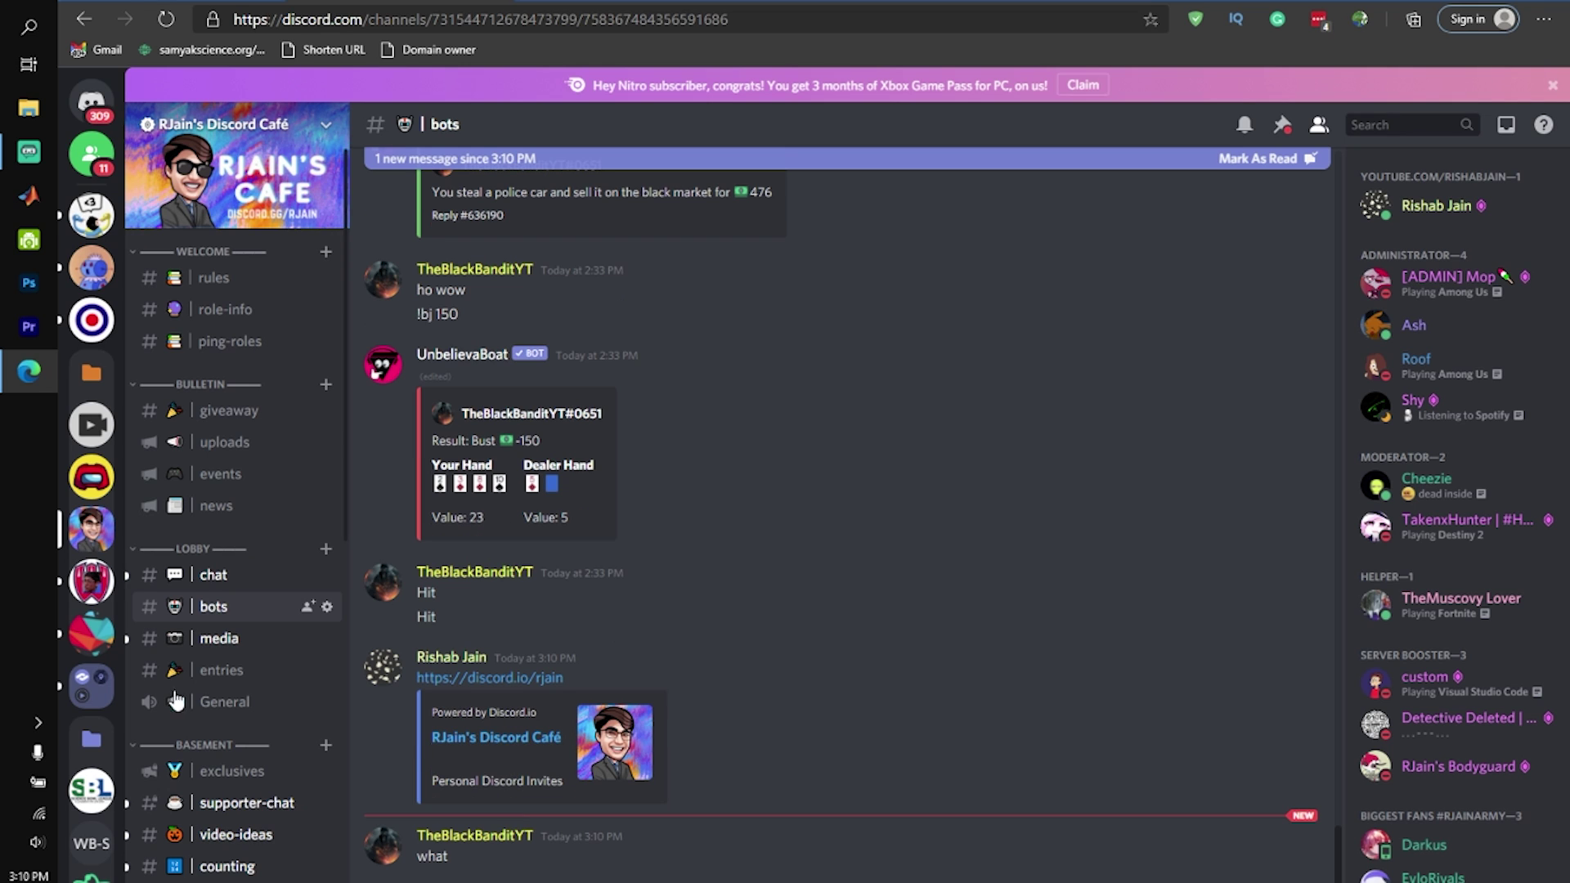
{"action": "left_click_drag", "start_coordinate": [415, 733], "coordinate": [497, 769]}
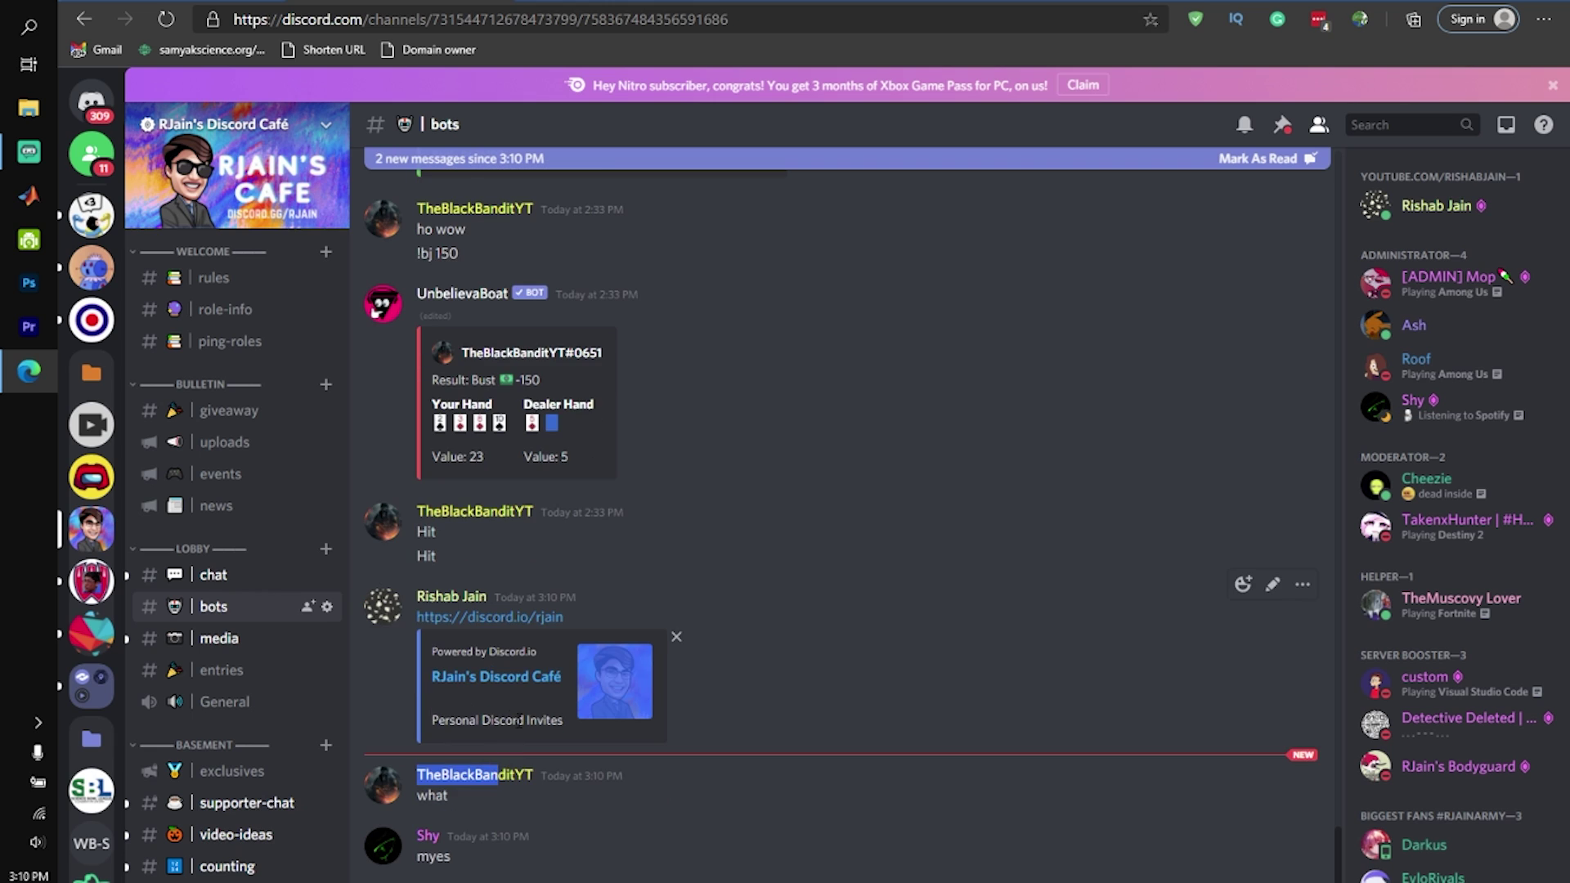
{"action": "left_click", "coordinate": [523, 691]}
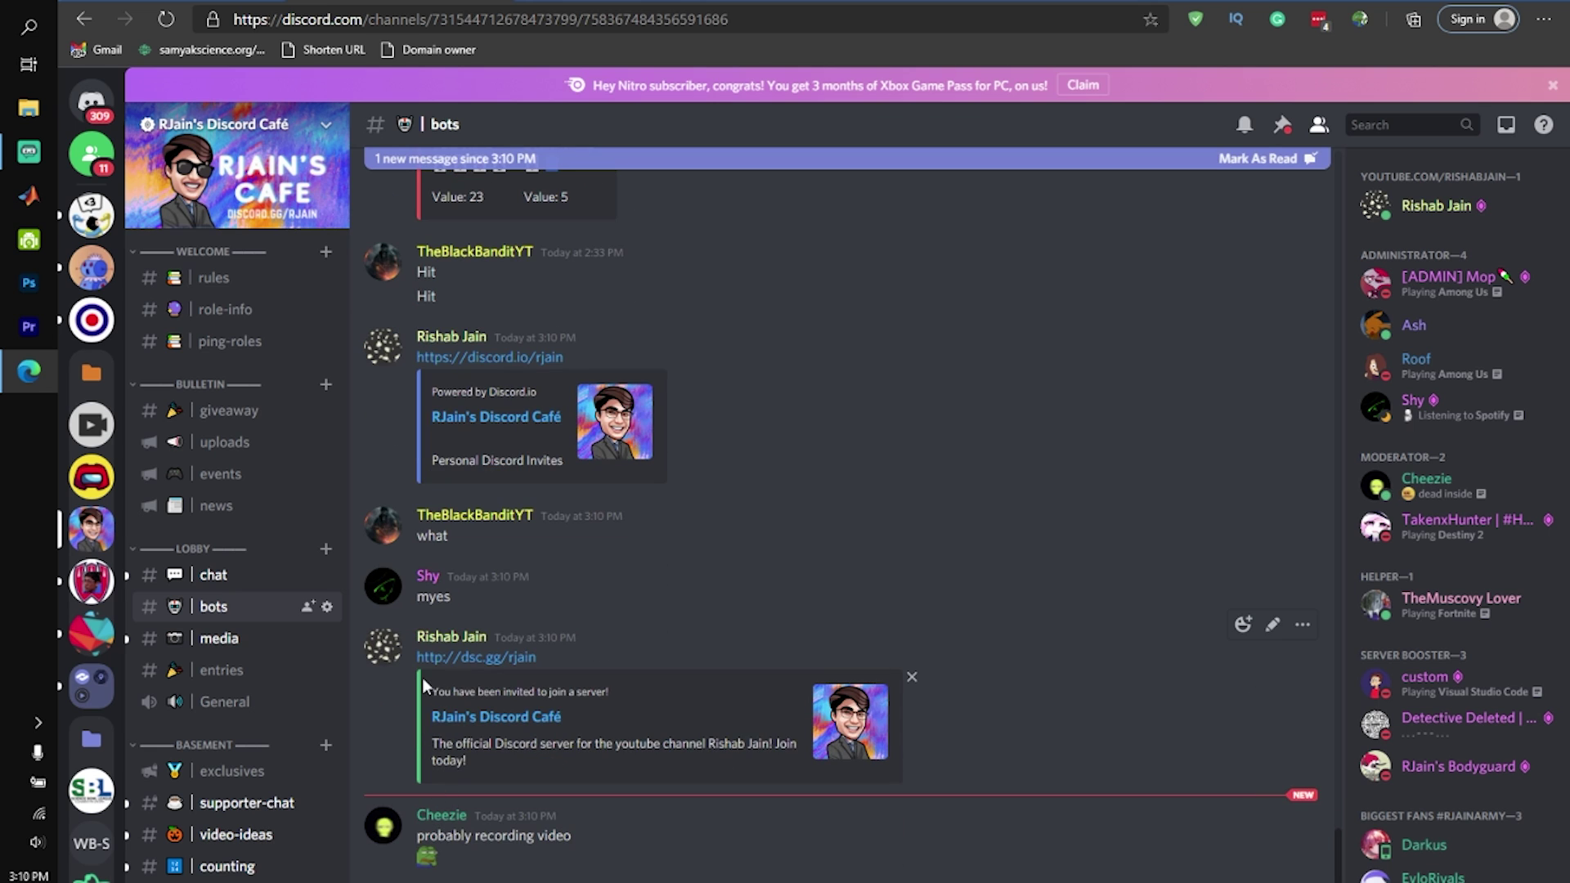
Inspect the invite embed's title, description and thumbnail, then follow the embed title link
{"action": "left_click_drag", "start_coordinate": [422, 685], "coordinate": [543, 754]}
{"action": "left_click", "coordinate": [543, 759]}
{"action": "left_click_drag", "start_coordinate": [429, 699], "coordinate": [575, 765]}
{"action": "left_click", "coordinate": [576, 766]}
{"action": "left_click_drag", "start_coordinate": [458, 772], "coordinate": [363, 720]}
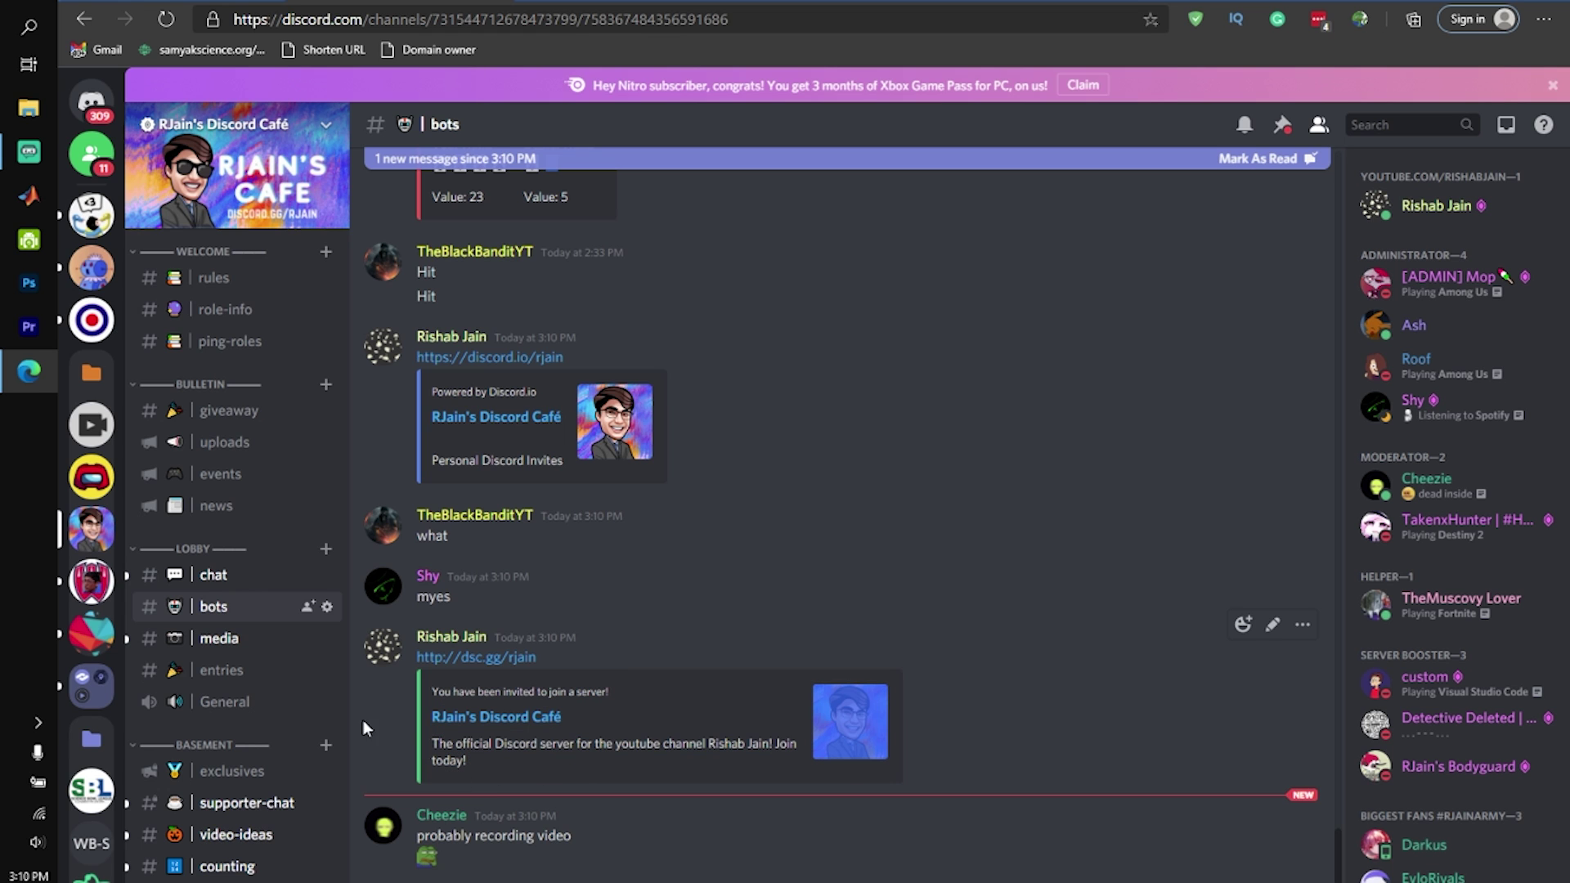
{"action": "left_click", "coordinate": [463, 718]}
Confirm leaving for the server invite, then load discord.io/rjain from the address bar
{"action": "left_click", "coordinate": [911, 561]}
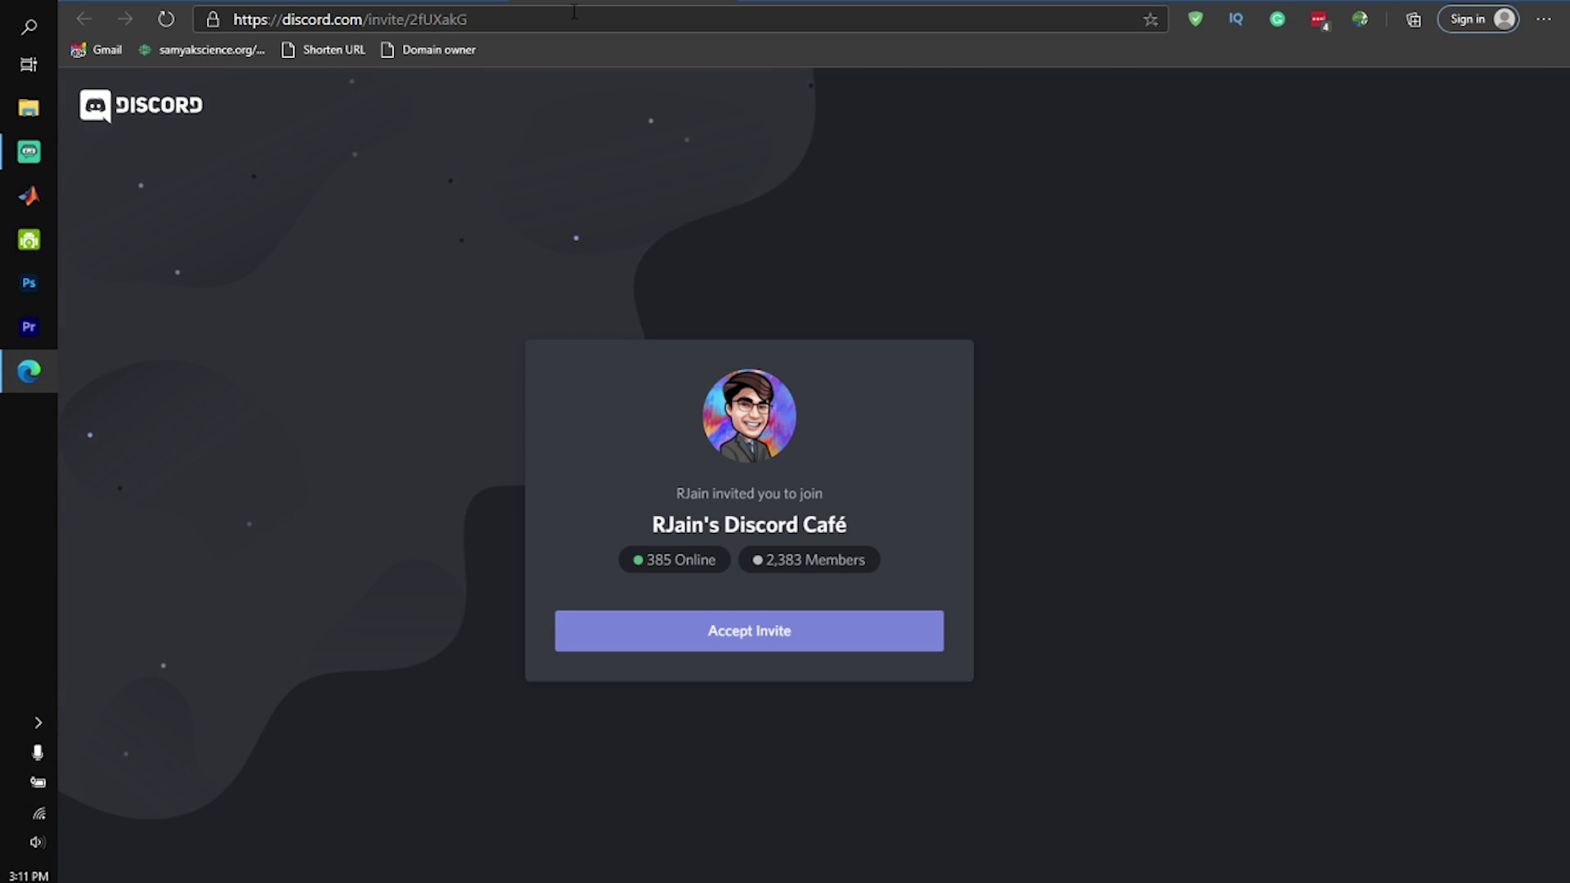
{"action": "left_click", "coordinate": [573, 11]}
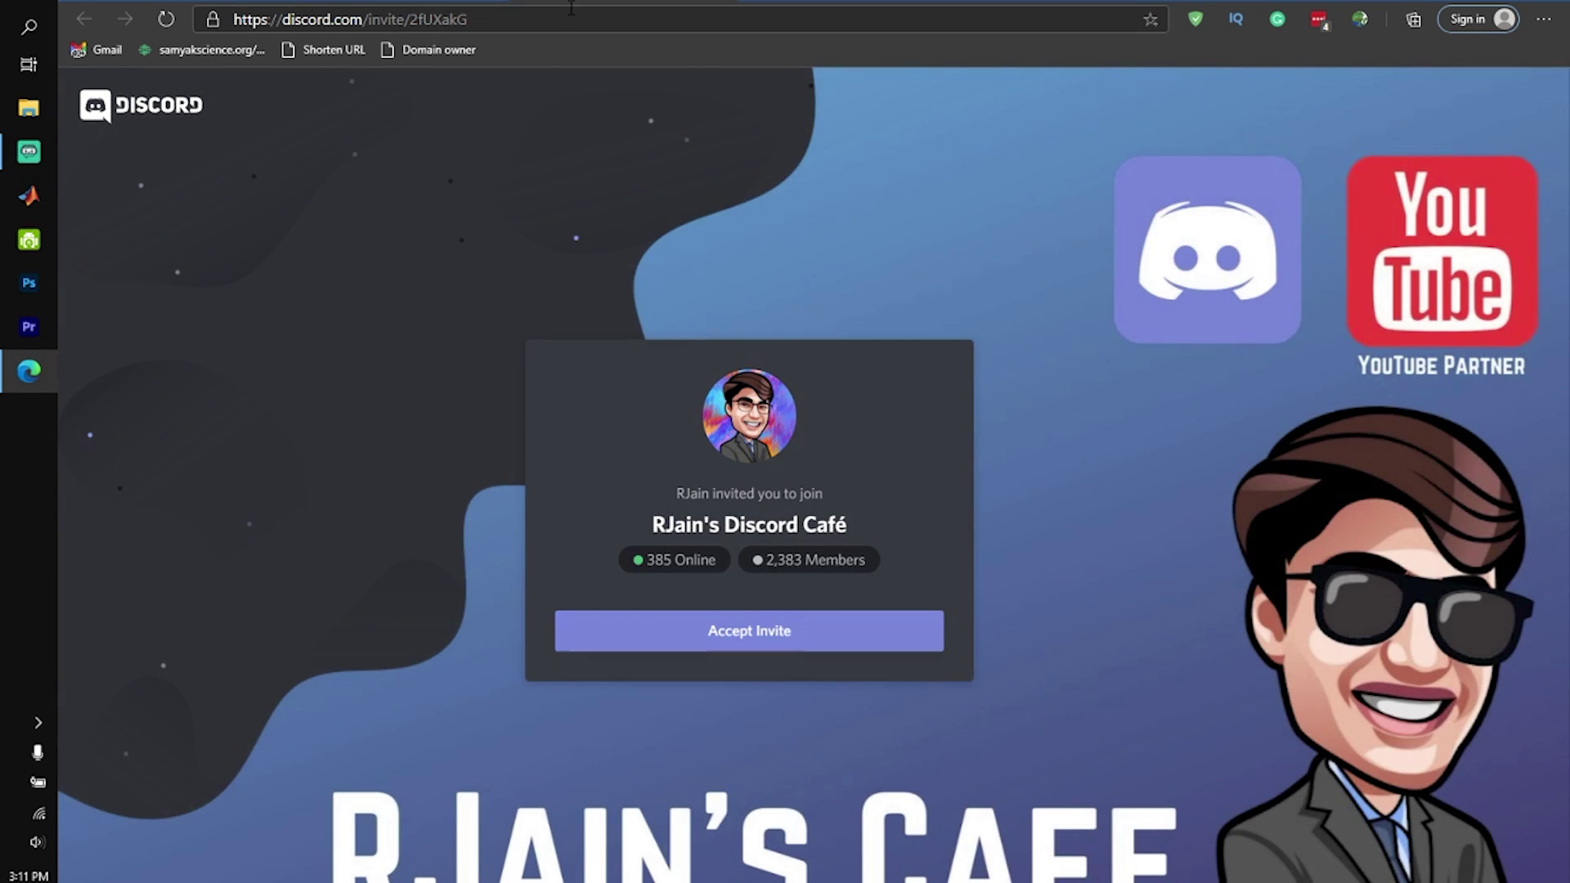
{"action": "type", "text": "disoc"}
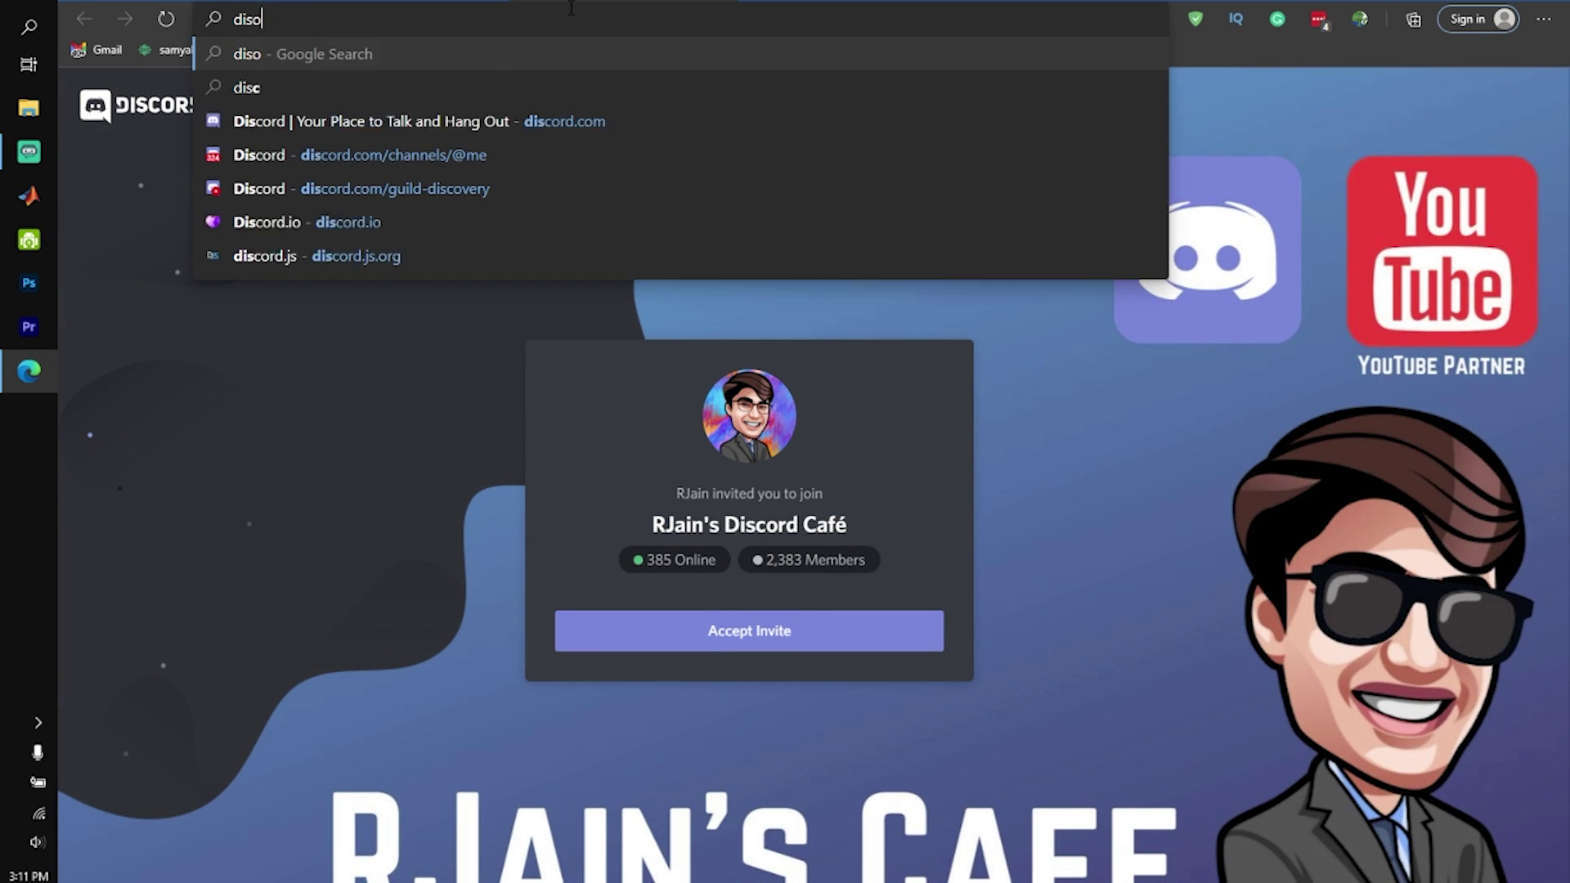
{"action": "key", "text": "BackSpace"}
{"action": "key", "text": "BackSpace"}
{"action": "type", "text": "cord.io/"}
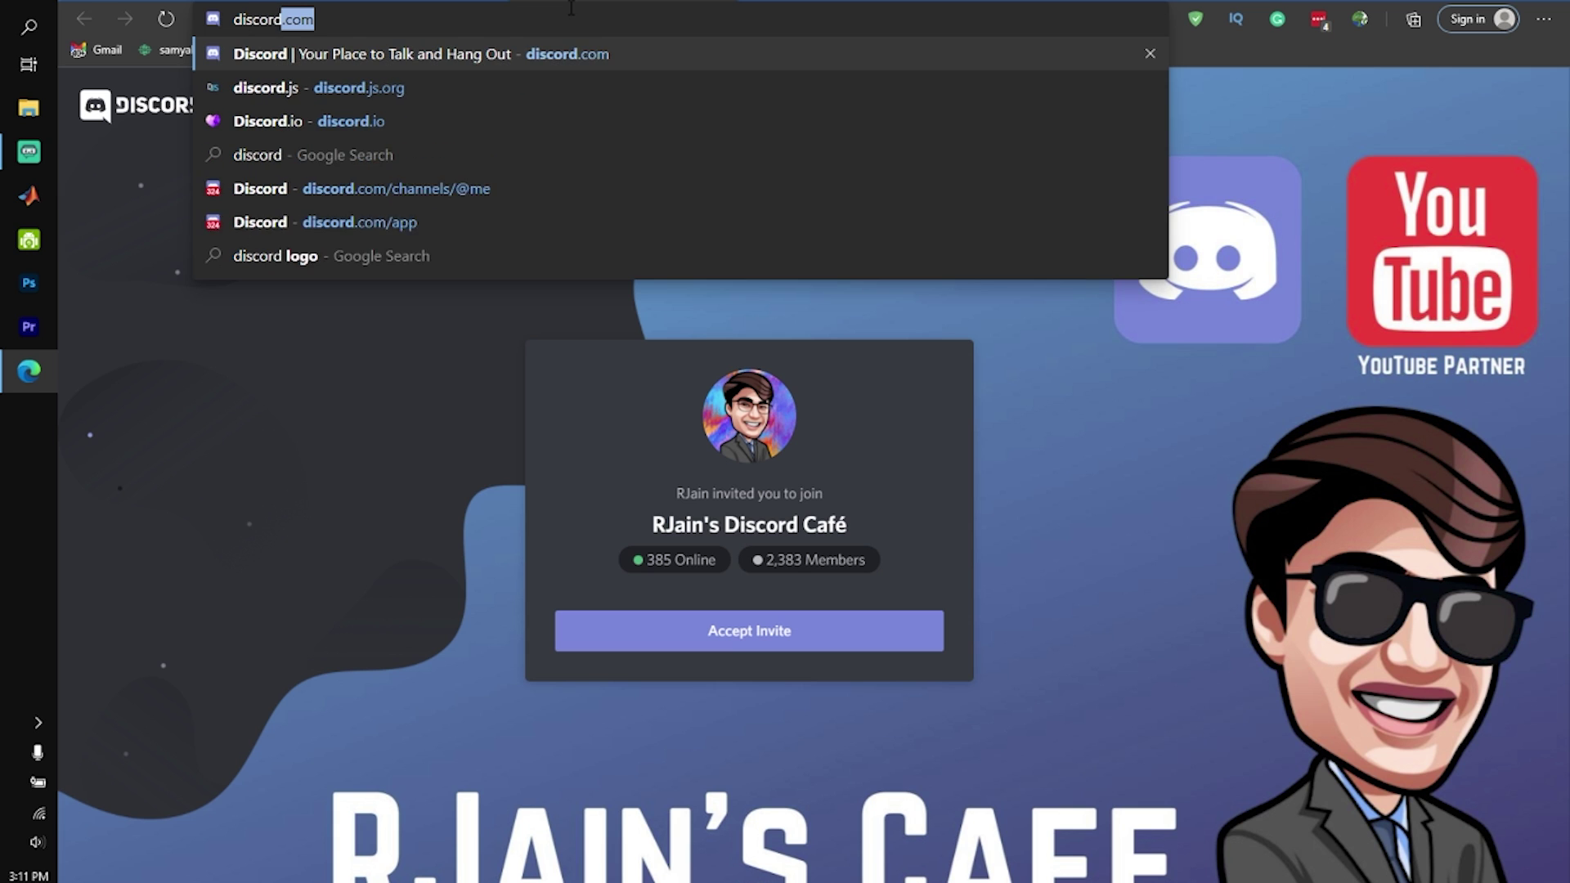
{"action": "type", "text": "rjain"}
{"action": "key", "text": "Return"}
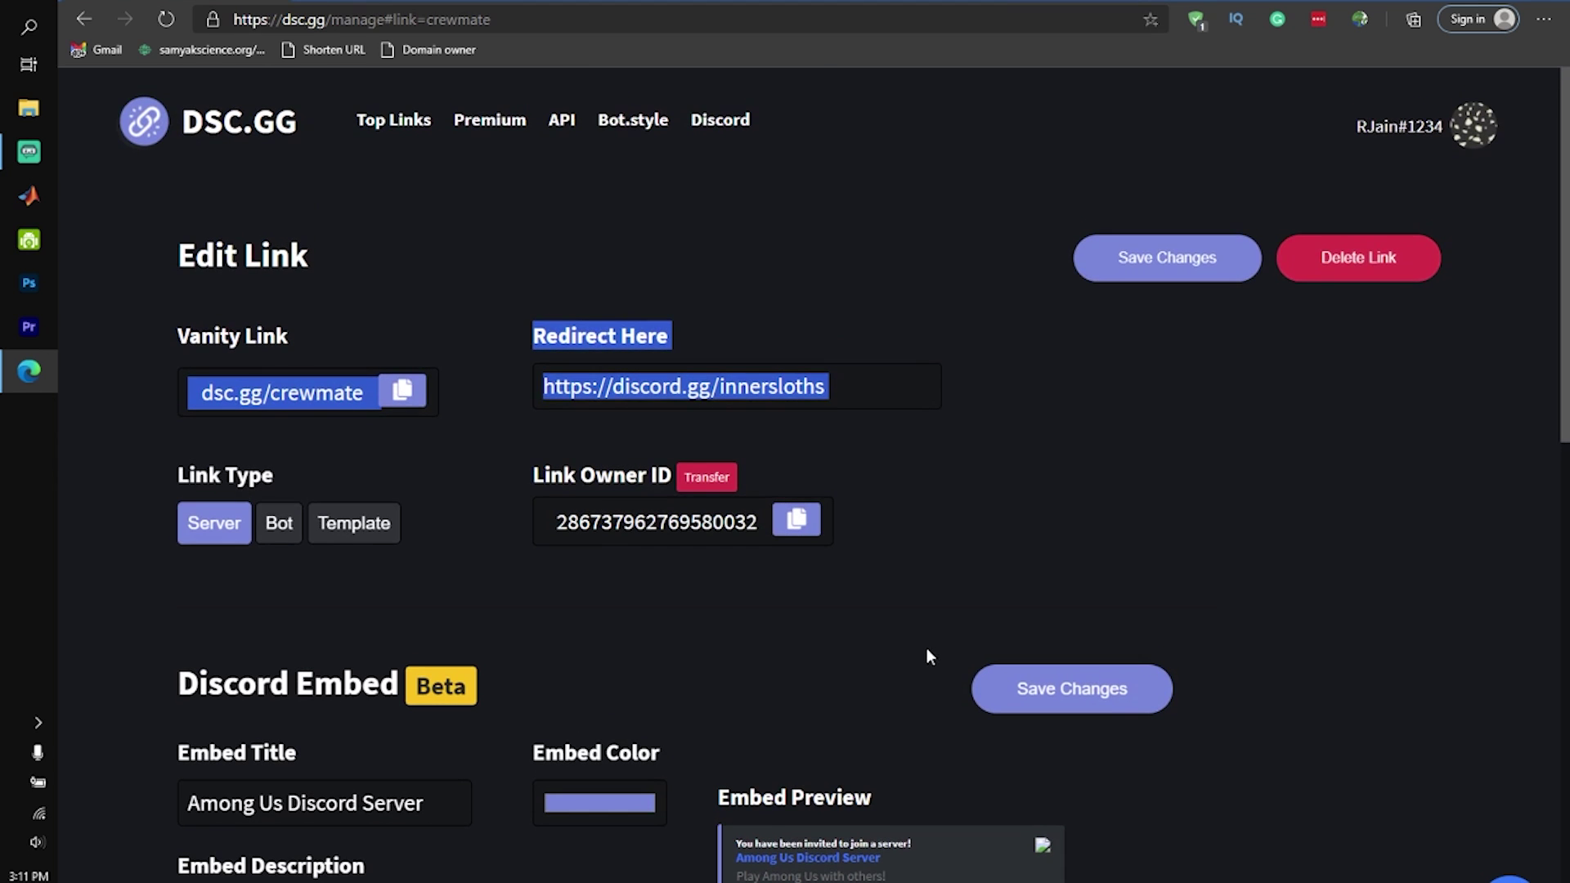
{"action": "left_click", "coordinate": [936, 565]}
{"action": "scroll", "coordinate": [936, 565], "scroll_direction": "down", "scroll_amount": 7}
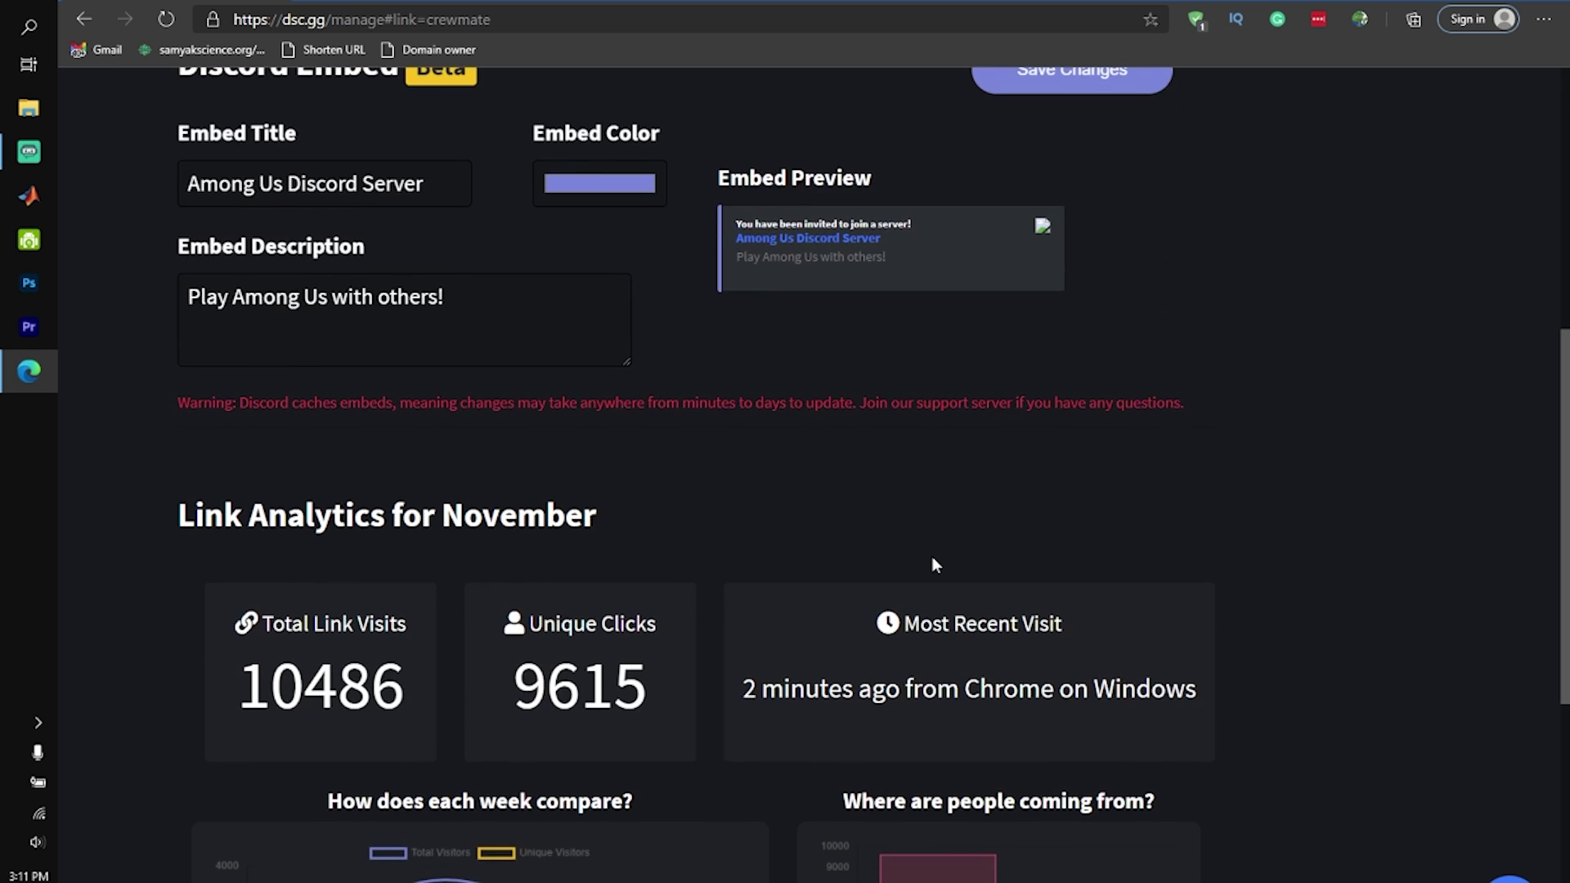
{"action": "scroll", "coordinate": [936, 565], "scroll_direction": "down", "scroll_amount": 4}
{"action": "scroll", "coordinate": [936, 565], "scroll_direction": "down", "scroll_amount": 3}
{"action": "scroll", "coordinate": [808, 468], "scroll_direction": "up", "scroll_amount": 3}
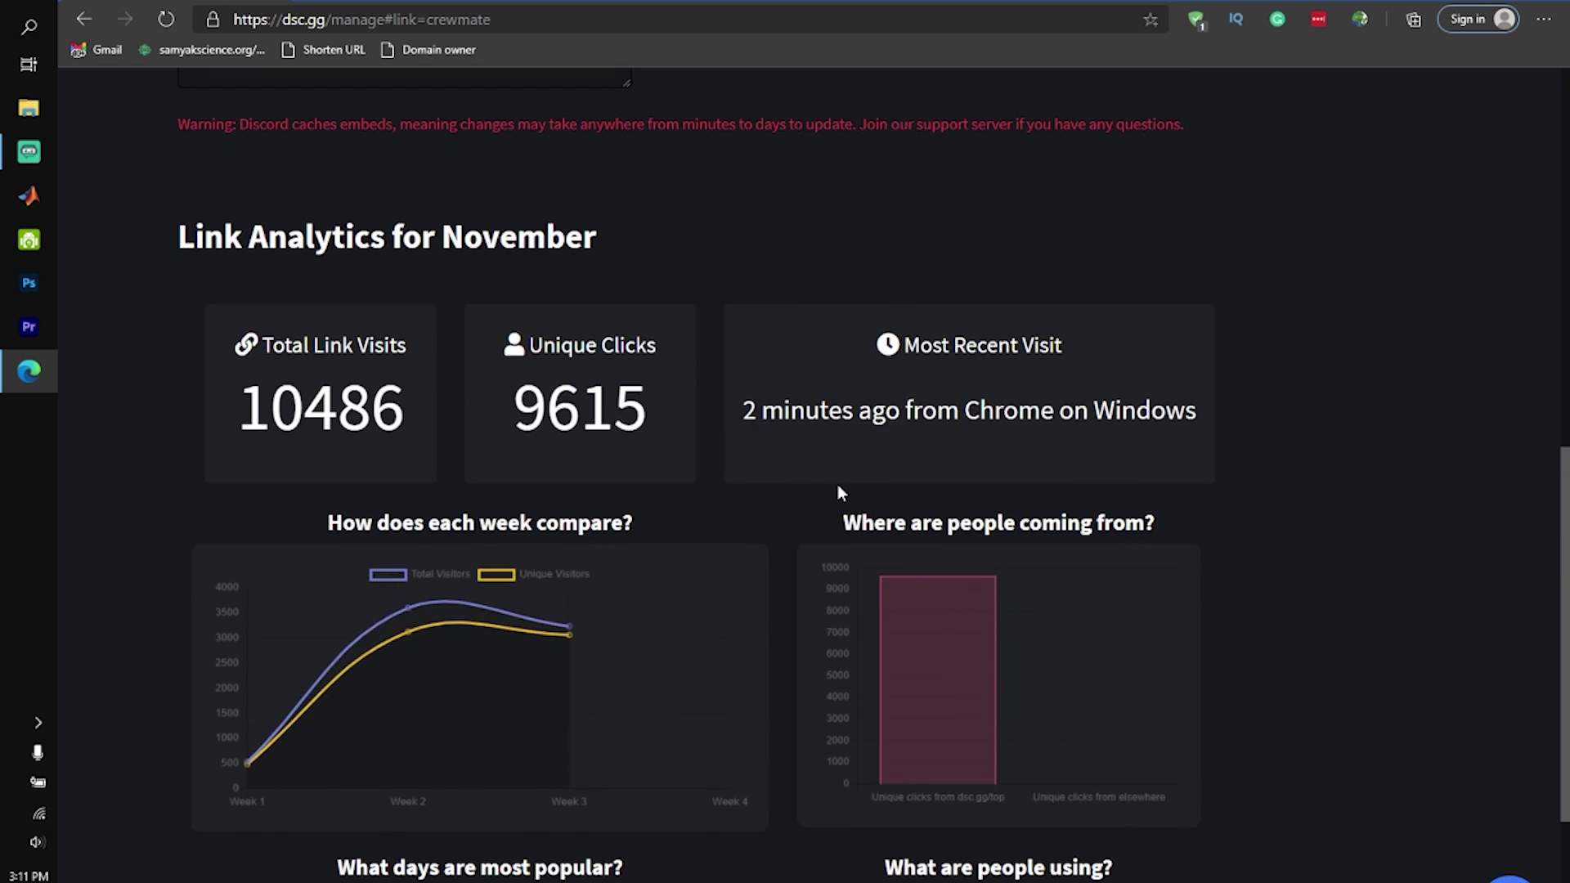
{"action": "scroll", "coordinate": [842, 454], "scroll_direction": "down", "scroll_amount": 4}
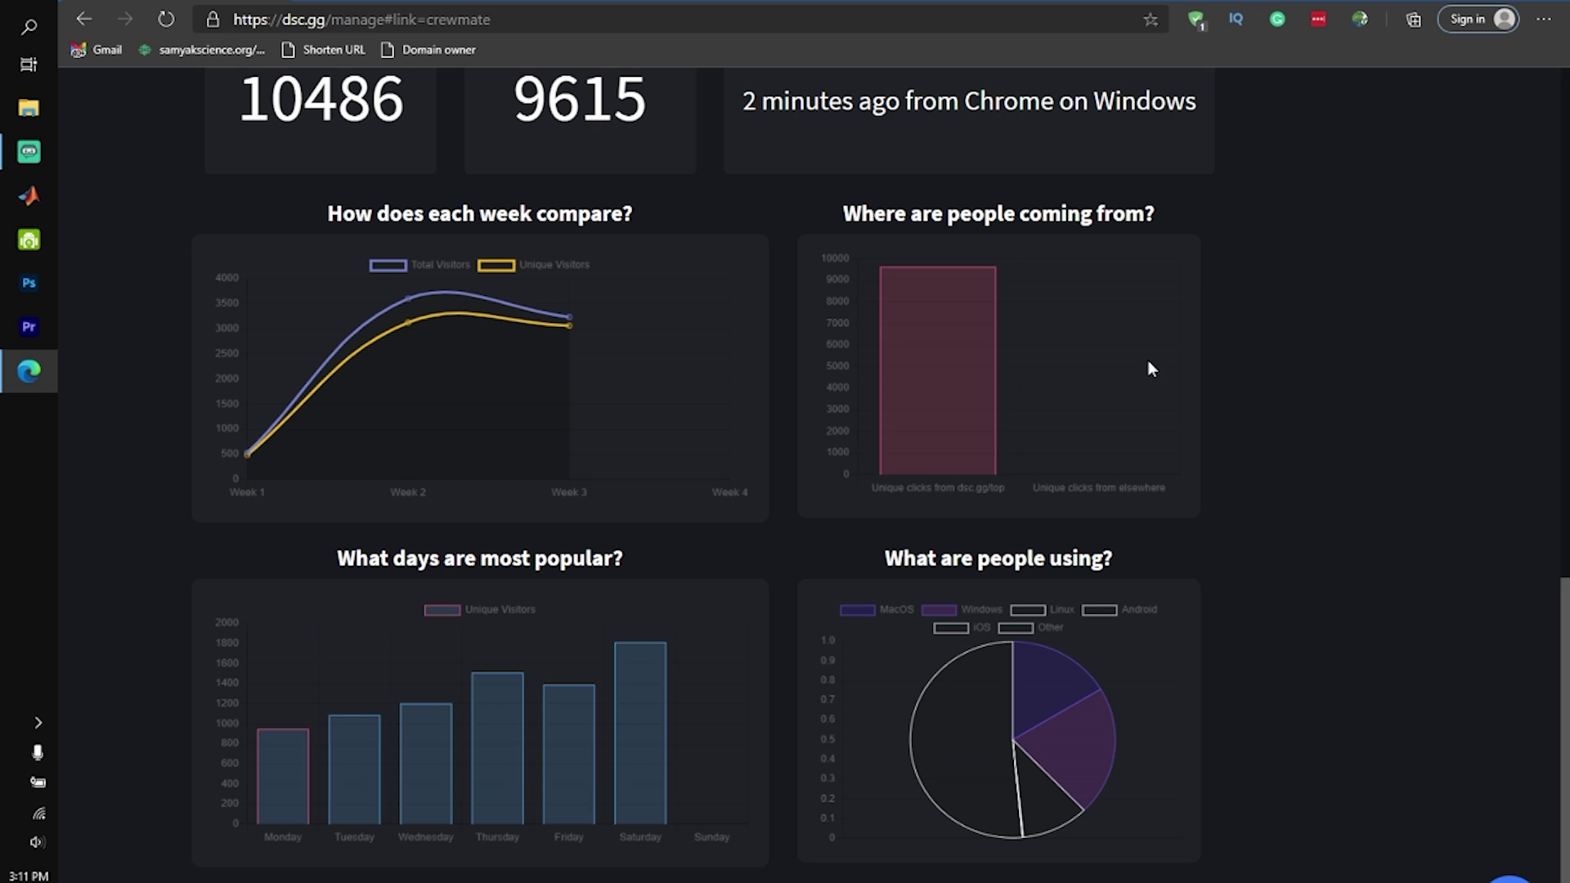
{"action": "scroll", "coordinate": [1002, 281], "scroll_direction": "up", "scroll_amount": 4}
{"action": "scroll", "coordinate": [1010, 314], "scroll_direction": "down", "scroll_amount": 4}
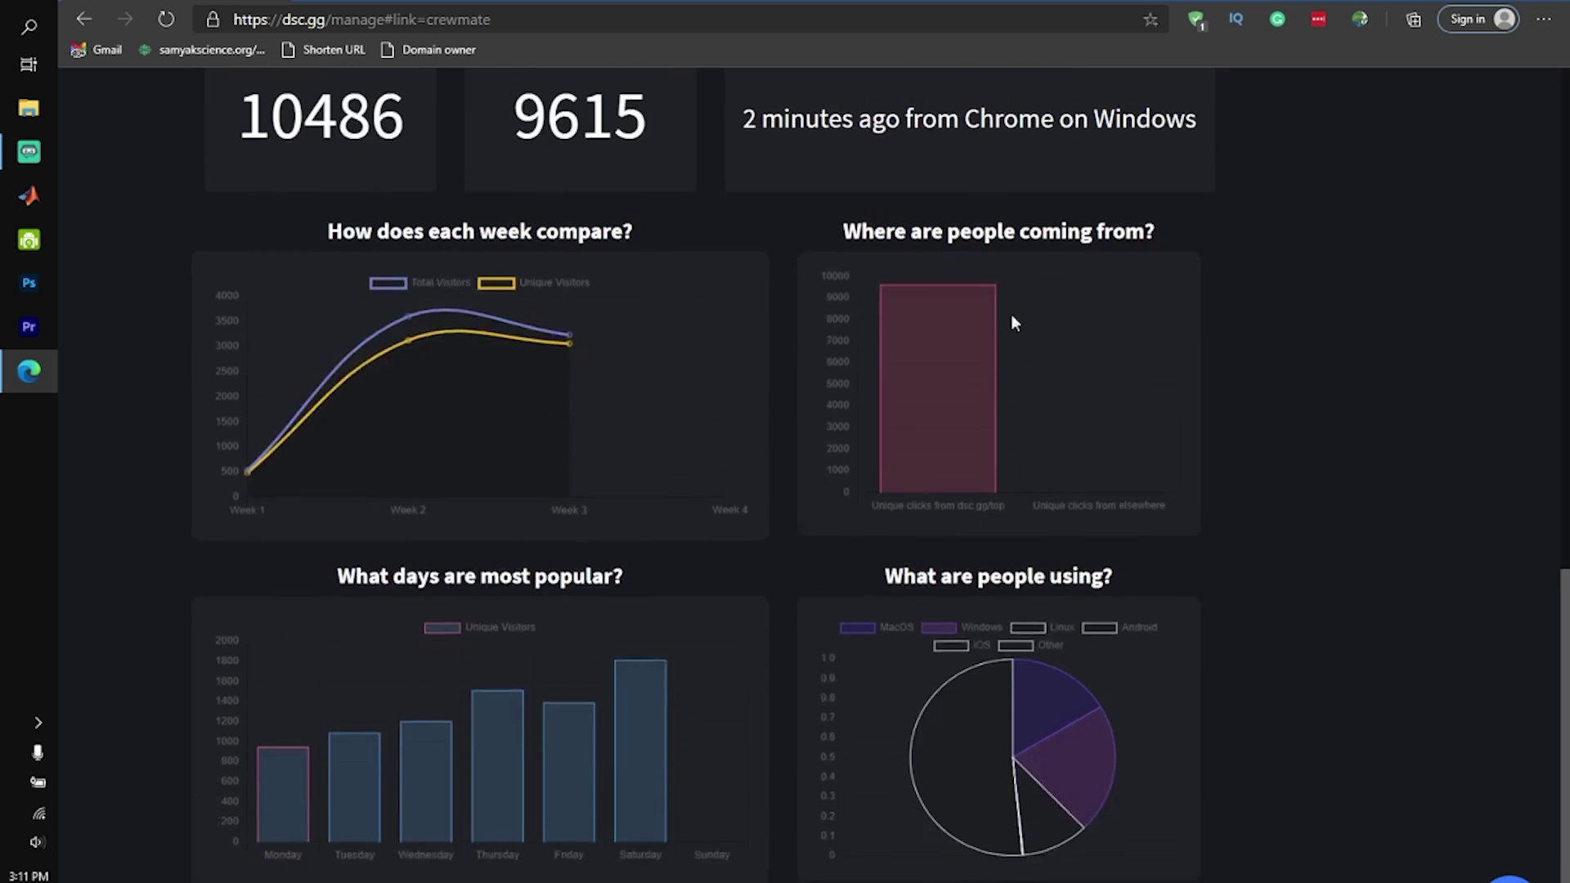
{"action": "mouse_move", "coordinate": [884, 249]}
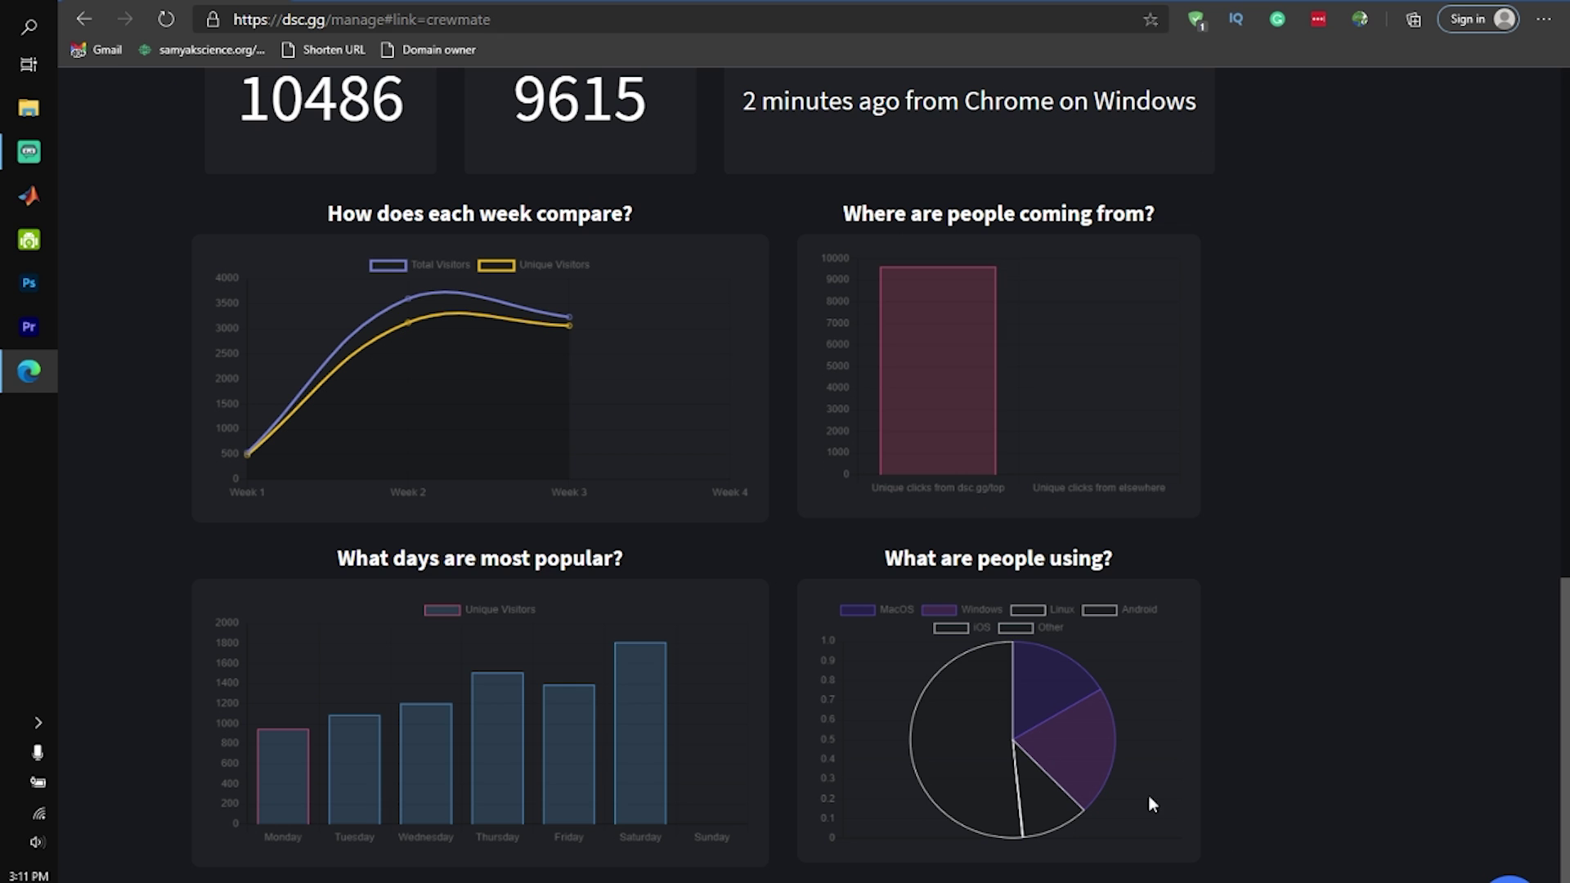
{"action": "mouse_move", "coordinate": [503, 698]}
{"action": "scroll", "coordinate": [516, 515], "scroll_direction": "up", "scroll_amount": 7}
{"action": "scroll", "coordinate": [628, 468], "scroll_direction": "down", "scroll_amount": 3}
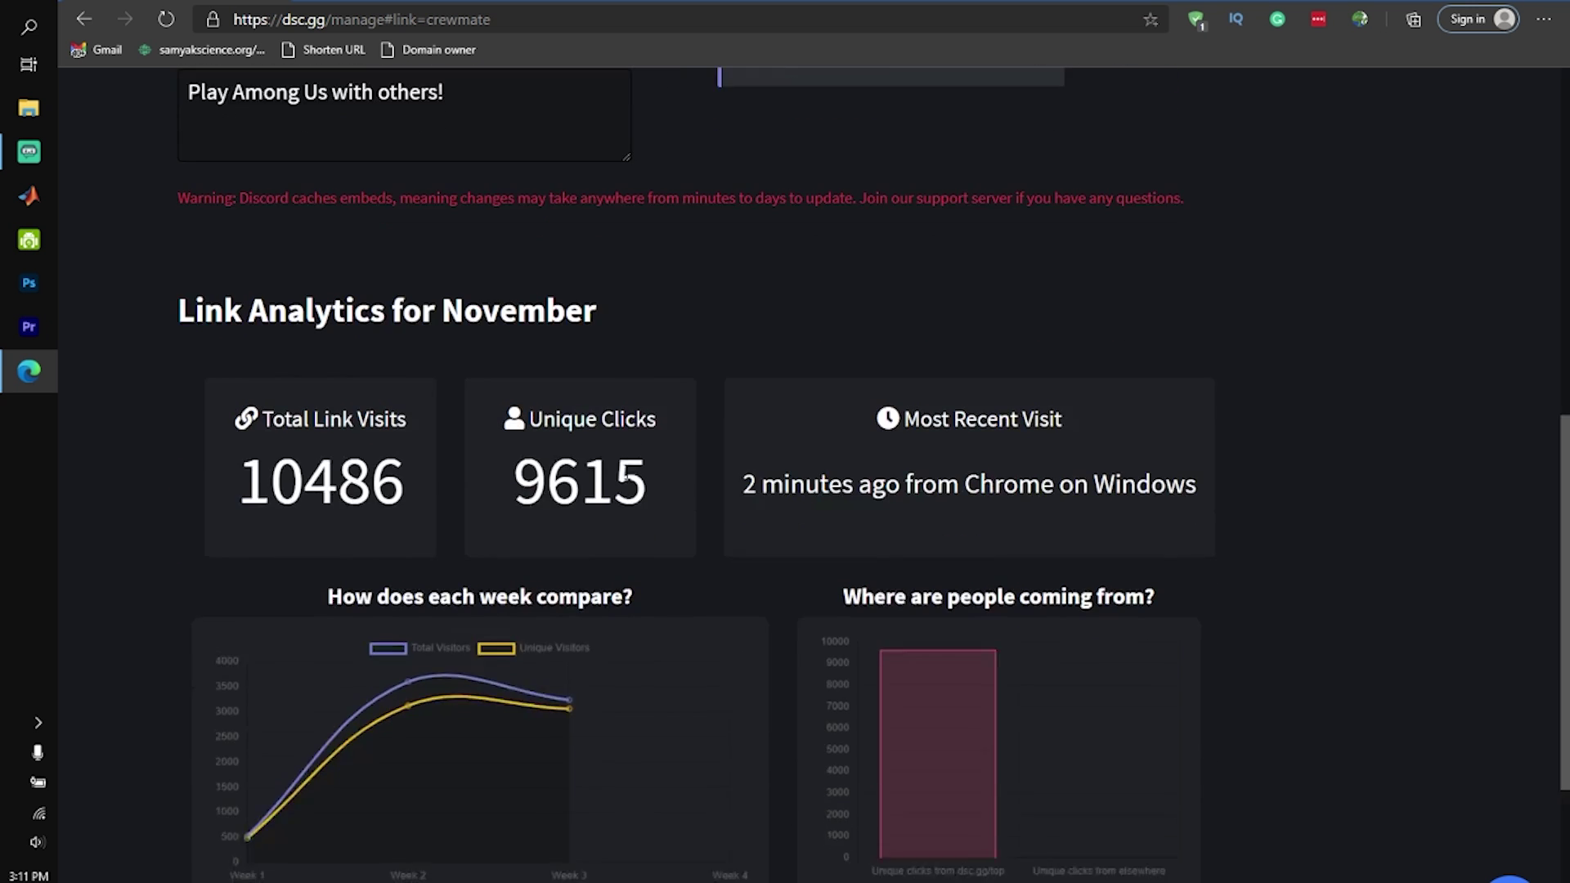
{"action": "scroll", "coordinate": [615, 481], "scroll_direction": "up", "scroll_amount": 6}
{"action": "scroll", "coordinate": [603, 479], "scroll_direction": "up", "scroll_amount": 5}
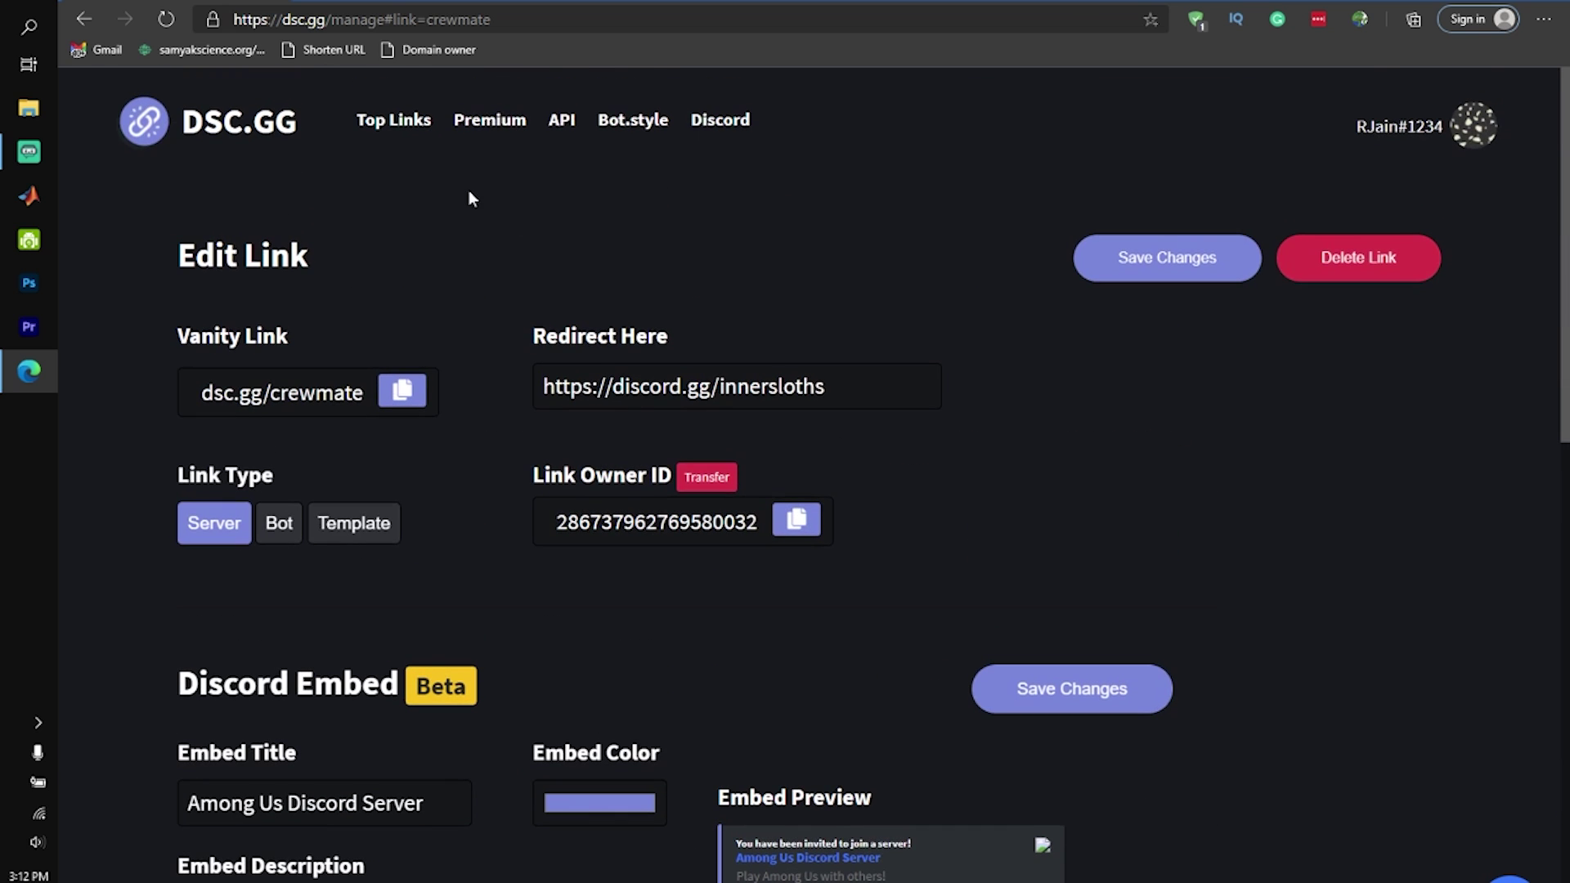
{"action": "left_click", "coordinate": [480, 120]}
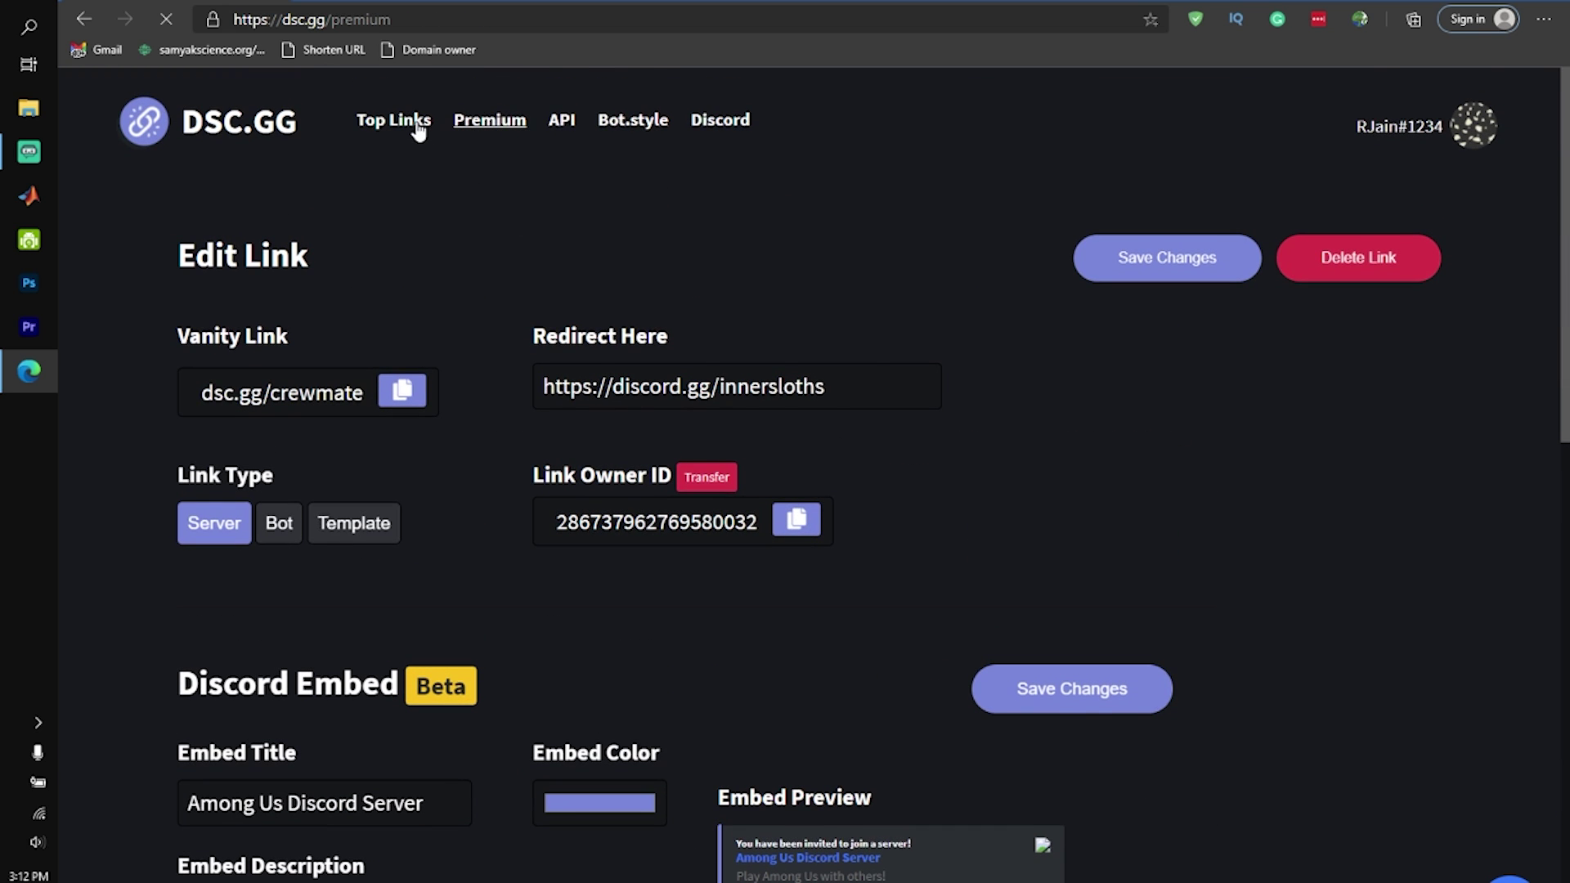
Open the Top Links leaderboard and review this week's rankings
{"action": "left_click", "coordinate": [417, 122]}
{"action": "scroll", "coordinate": [307, 147], "scroll_direction": "down", "scroll_amount": 3}
{"action": "scroll", "coordinate": [308, 147], "scroll_direction": "up", "scroll_amount": 3}
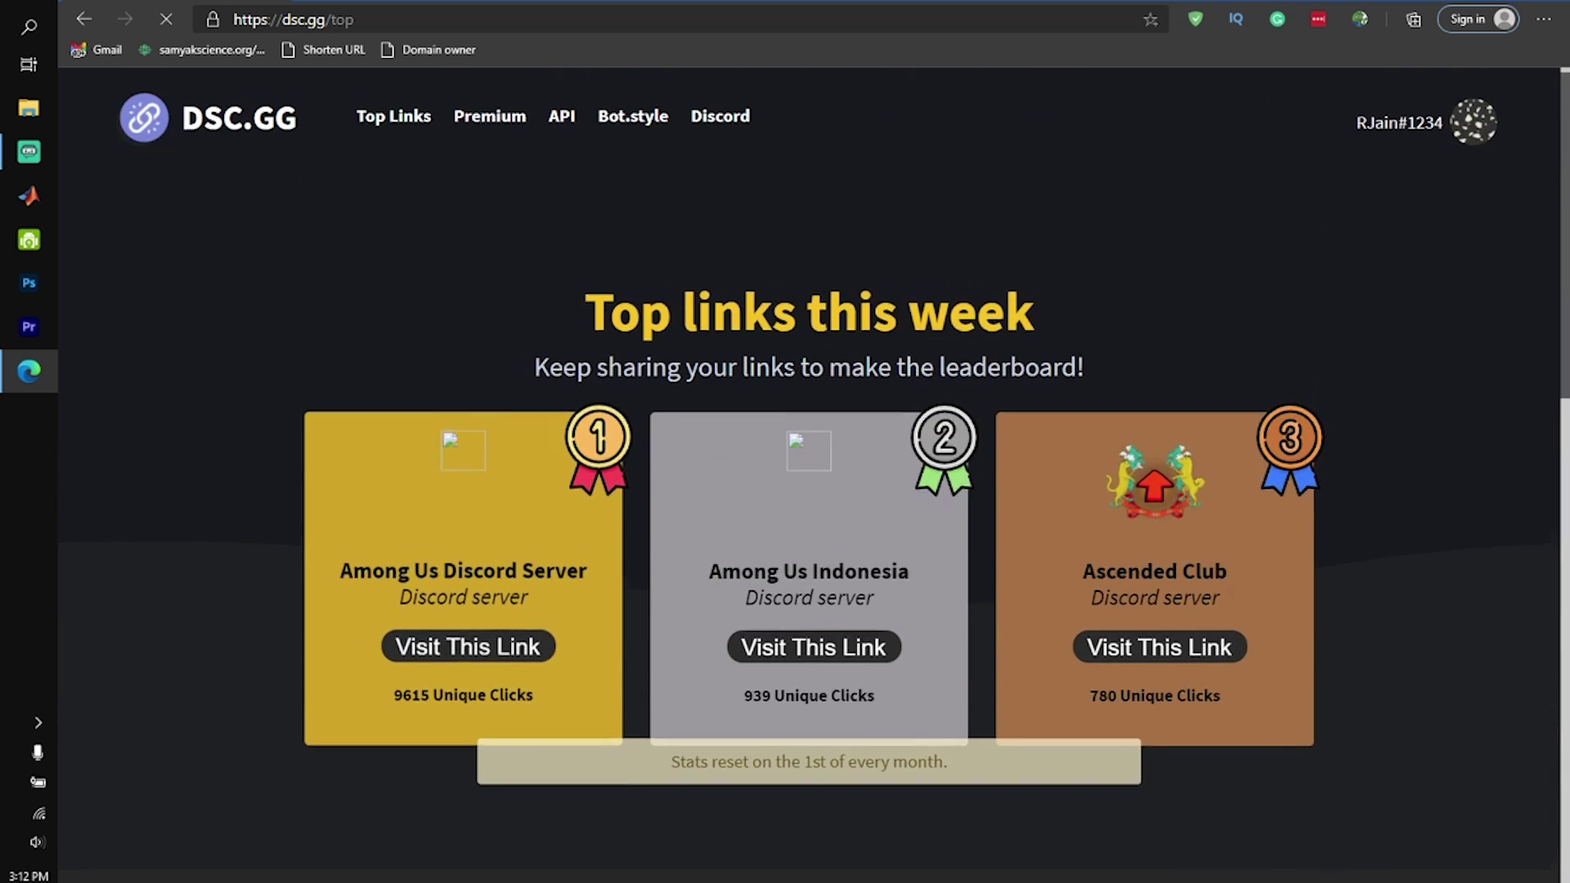
{"action": "left_click_drag", "start_coordinate": [597, 329], "coordinate": [491, 423]}
{"action": "left_click", "coordinate": [491, 421]}
{"action": "scroll", "coordinate": [491, 419], "scroll_direction": "down", "scroll_amount": 3}
{"action": "scroll", "coordinate": [503, 418], "scroll_direction": "up", "scroll_amount": 3}
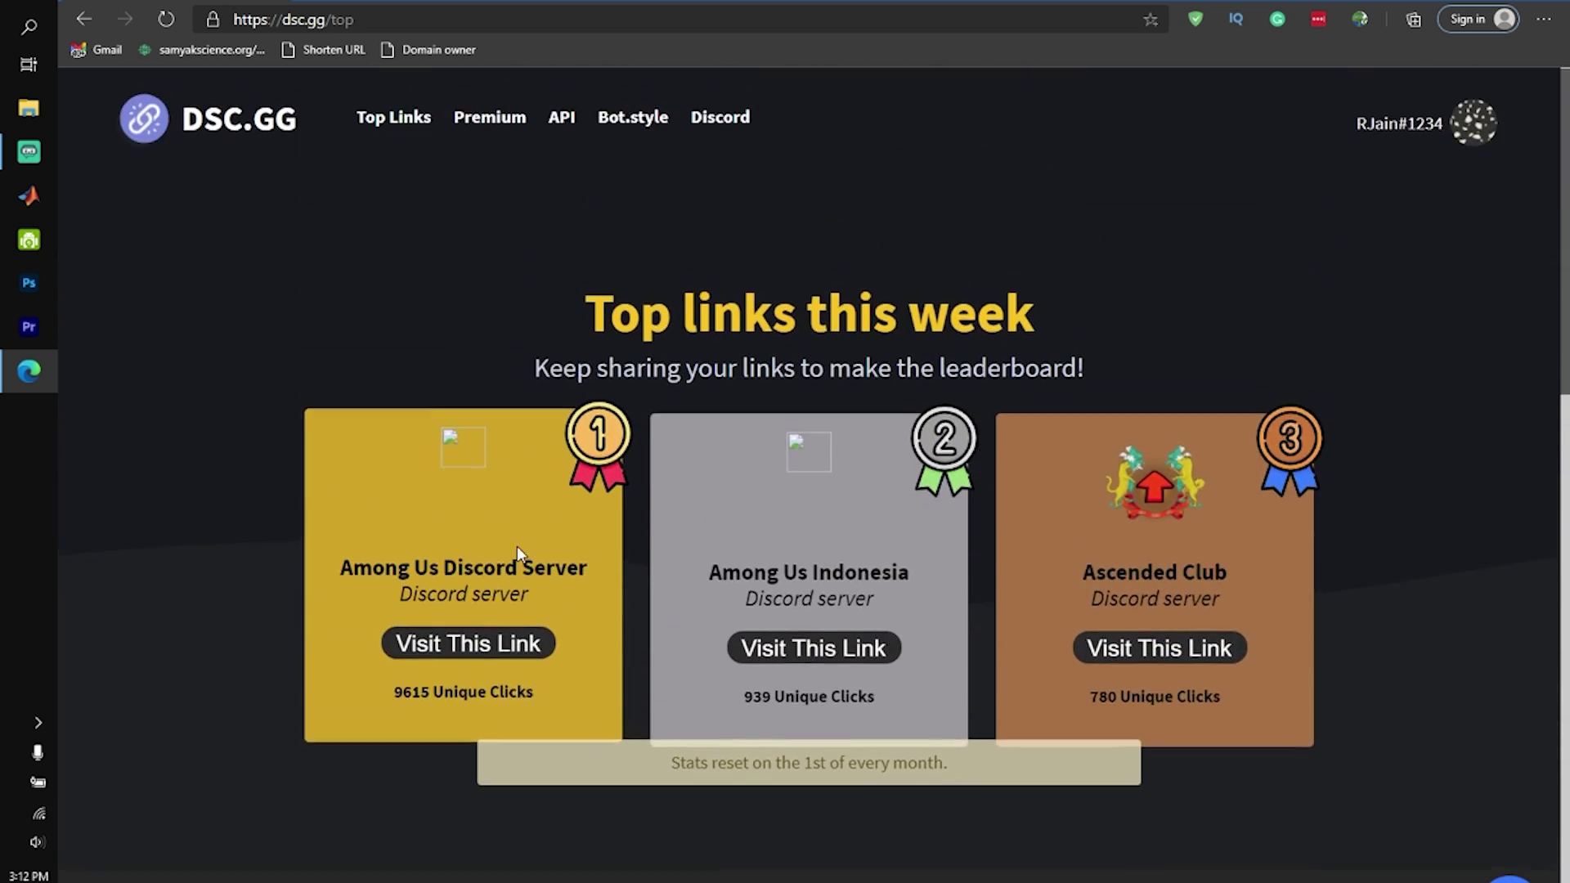
Inspect the first-place Among Us Discord Server card, then return to the homepage
{"action": "left_click_drag", "start_coordinate": [334, 543], "coordinate": [558, 605]}
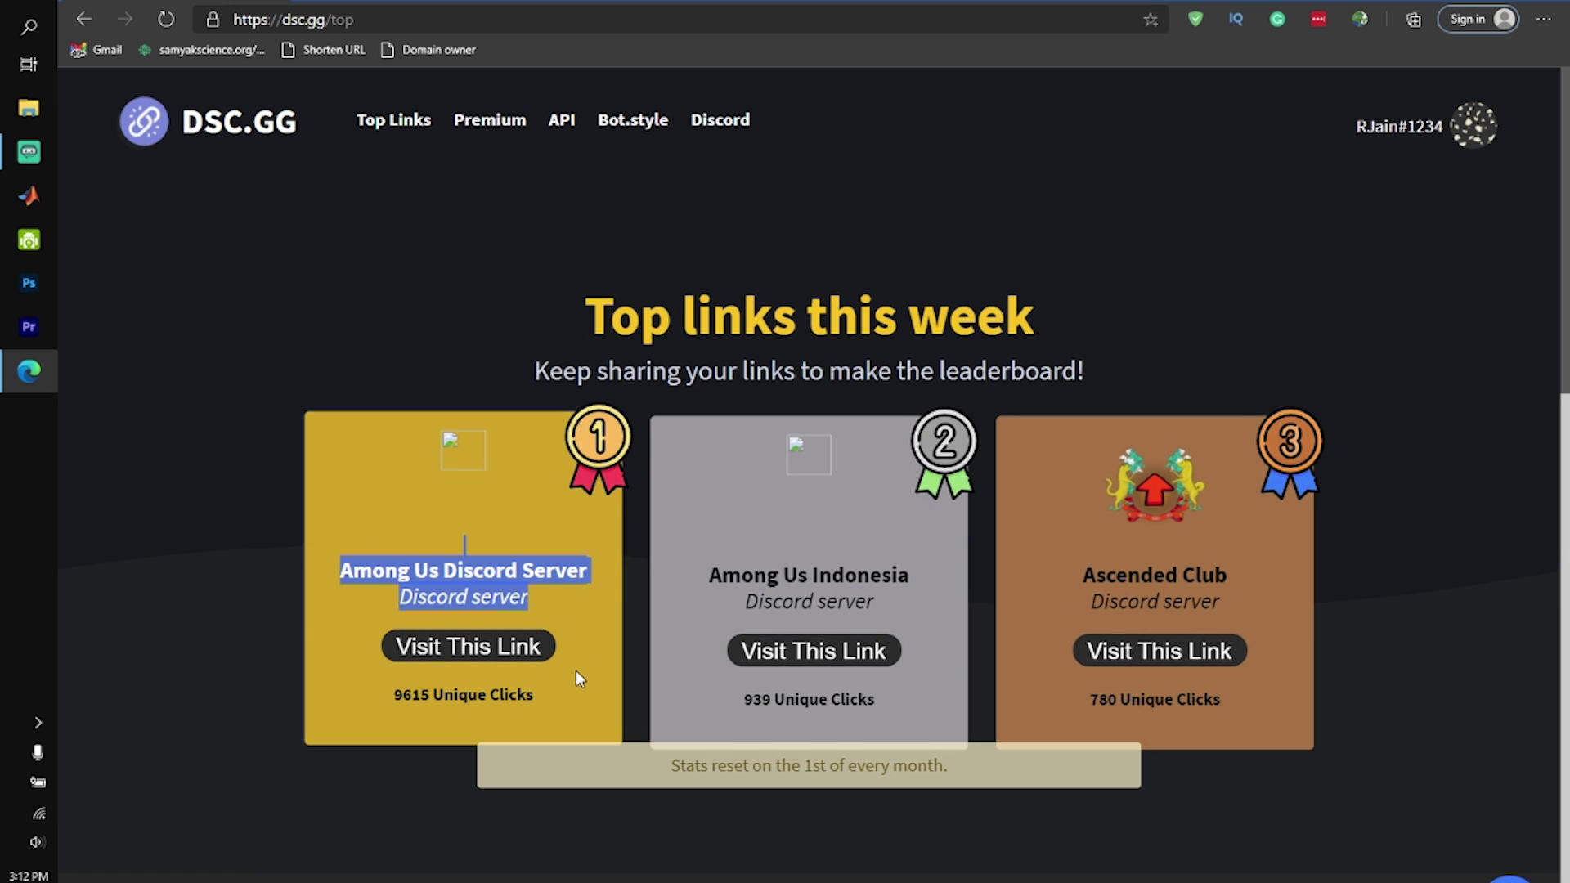
{"action": "left_click", "coordinate": [454, 710]}
{"action": "scroll", "coordinate": [448, 720], "scroll_direction": "down", "scroll_amount": 5}
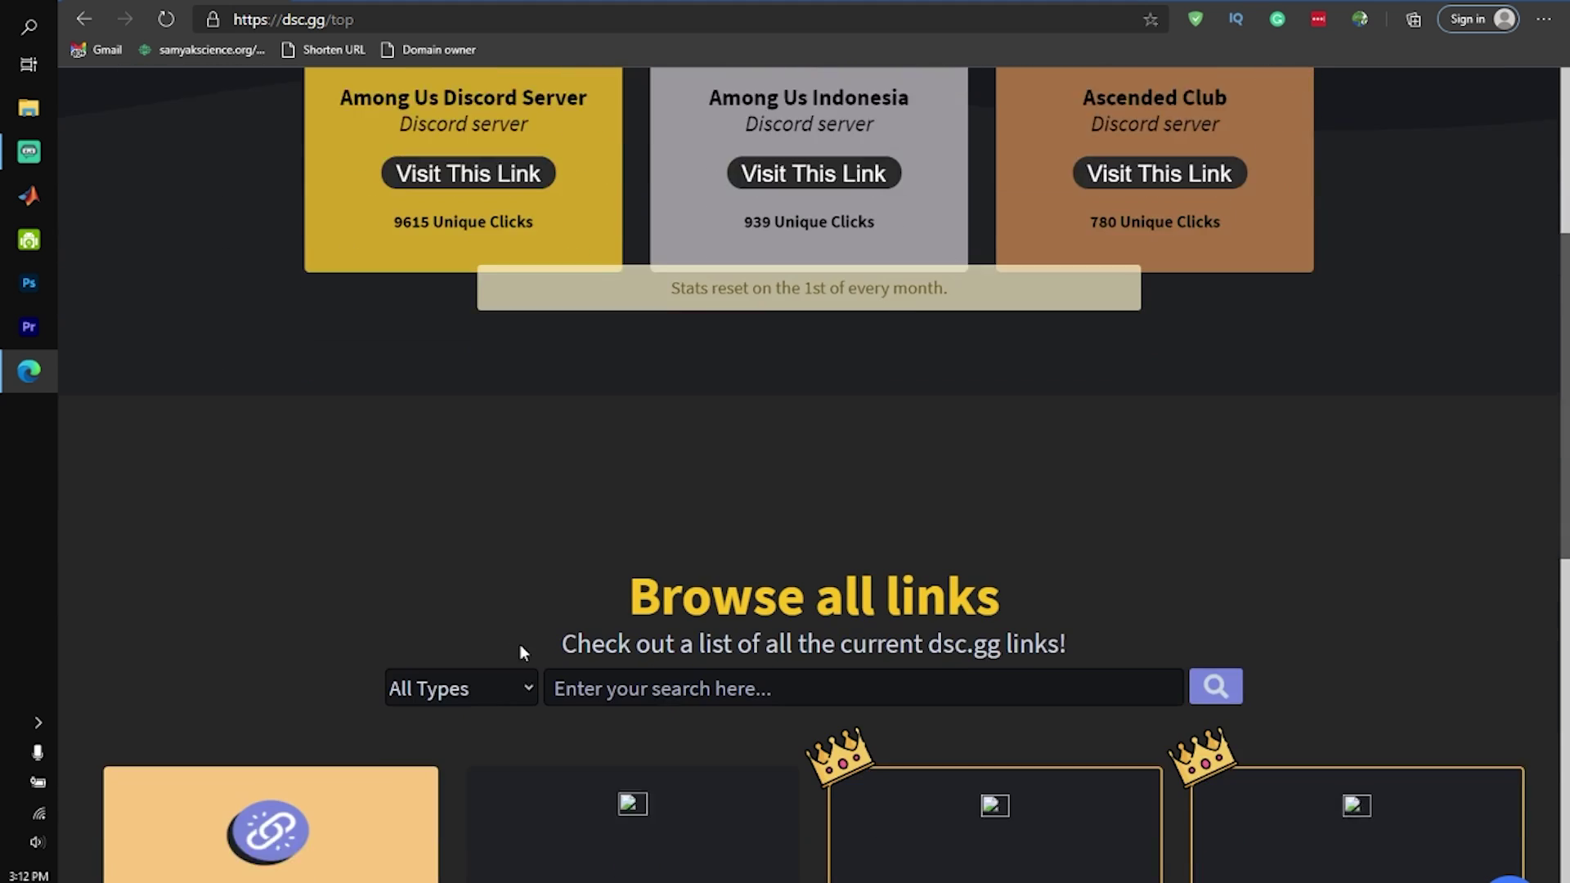
{"action": "scroll", "coordinate": [327, 368], "scroll_direction": "up", "scroll_amount": 8}
{"action": "left_click", "coordinate": [182, 152]}
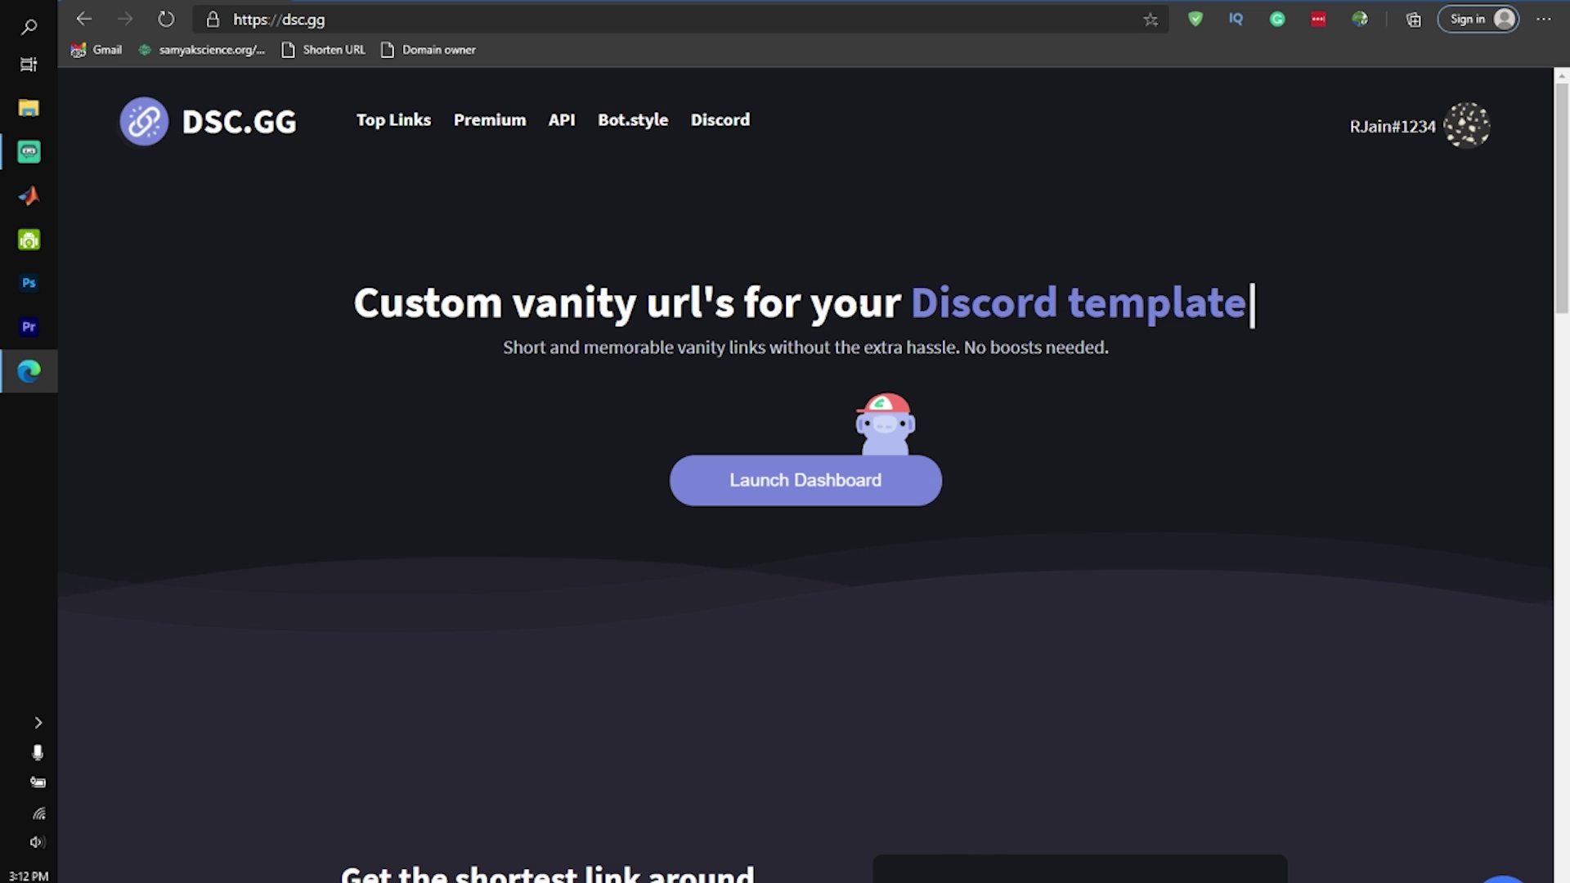
Watch the homepage's rotating tagline for Discord server, bot and template vanity URLs
{"action": "mouse_move", "coordinate": [7, 150]}
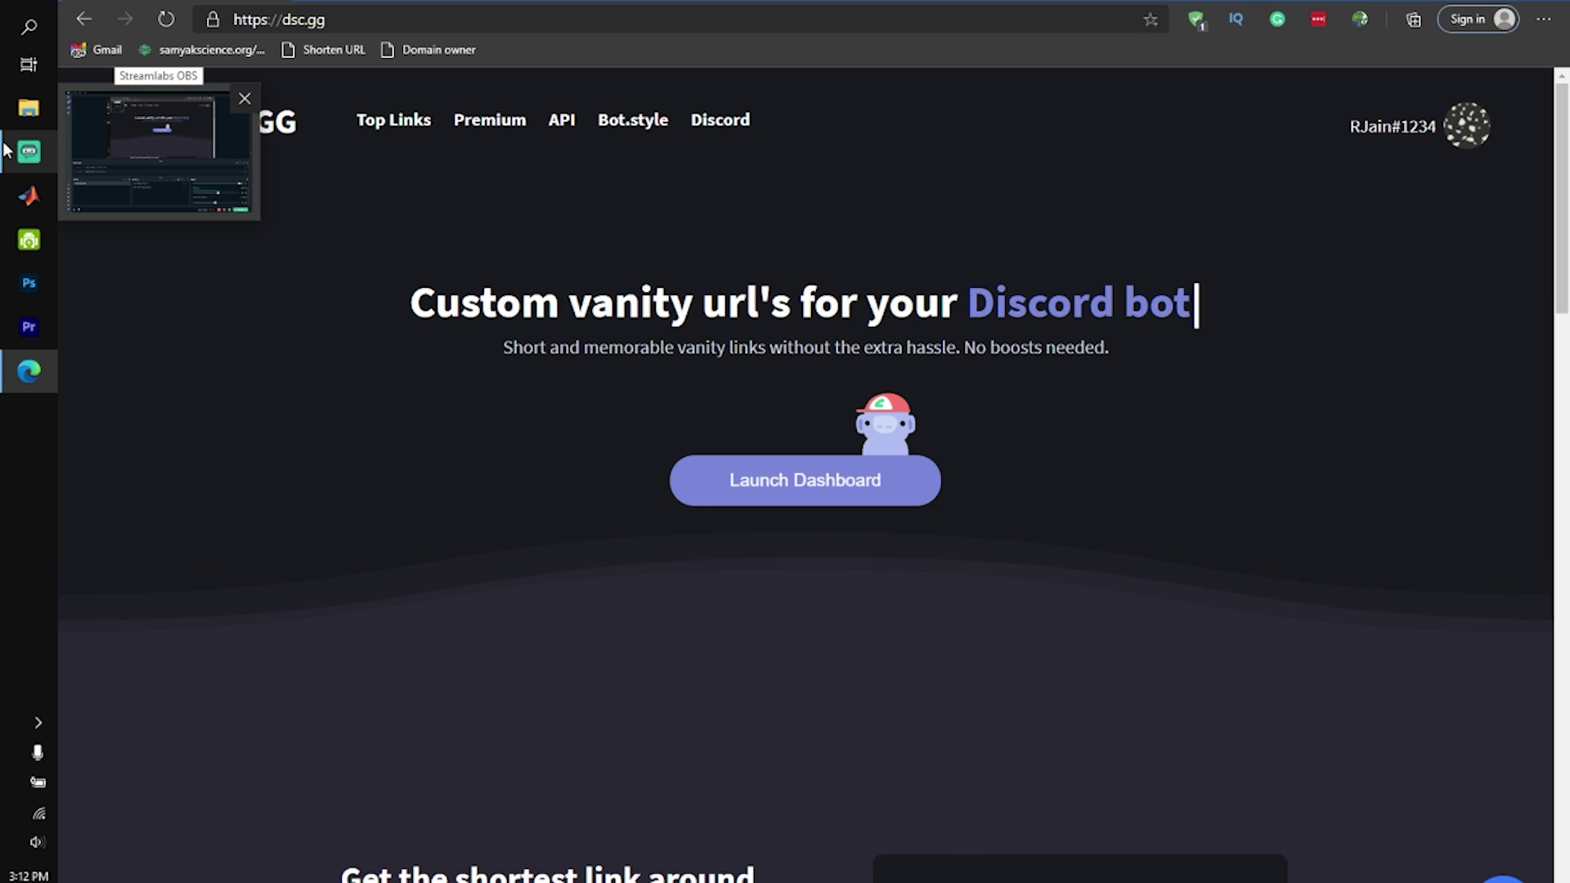